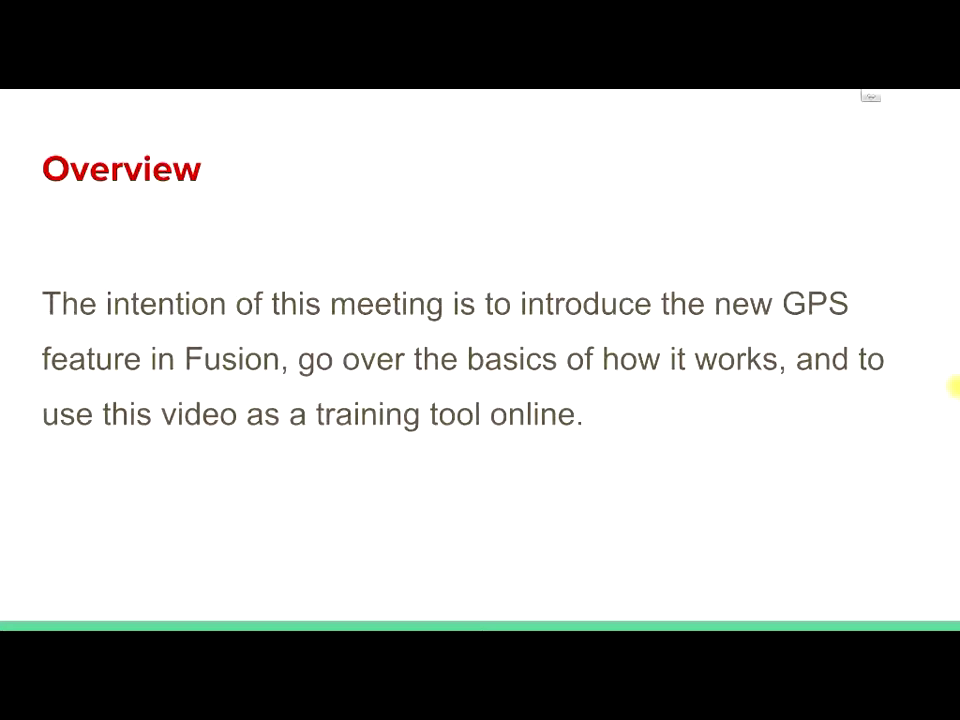
# Step: Advance the slideshow from the Overview slide to slide 3, '5 Topic Questions'
pyautogui.click(940, 388)
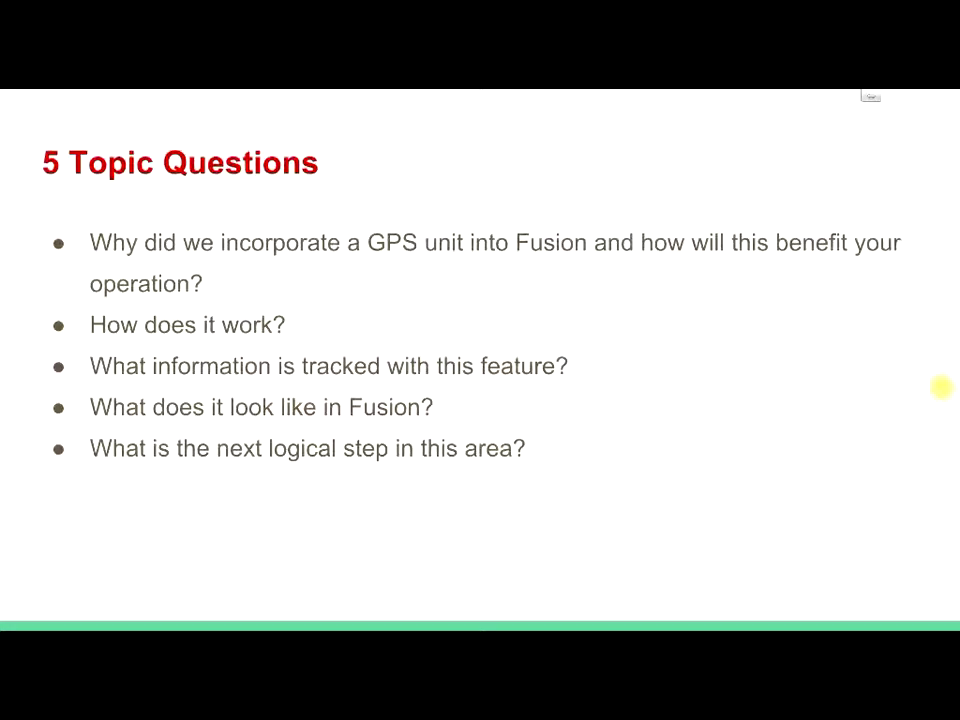
# Step: Advance the slideshow past '5 Topic Questions' to the 'Why and Benefits' slide
pyautogui.click(942, 390)
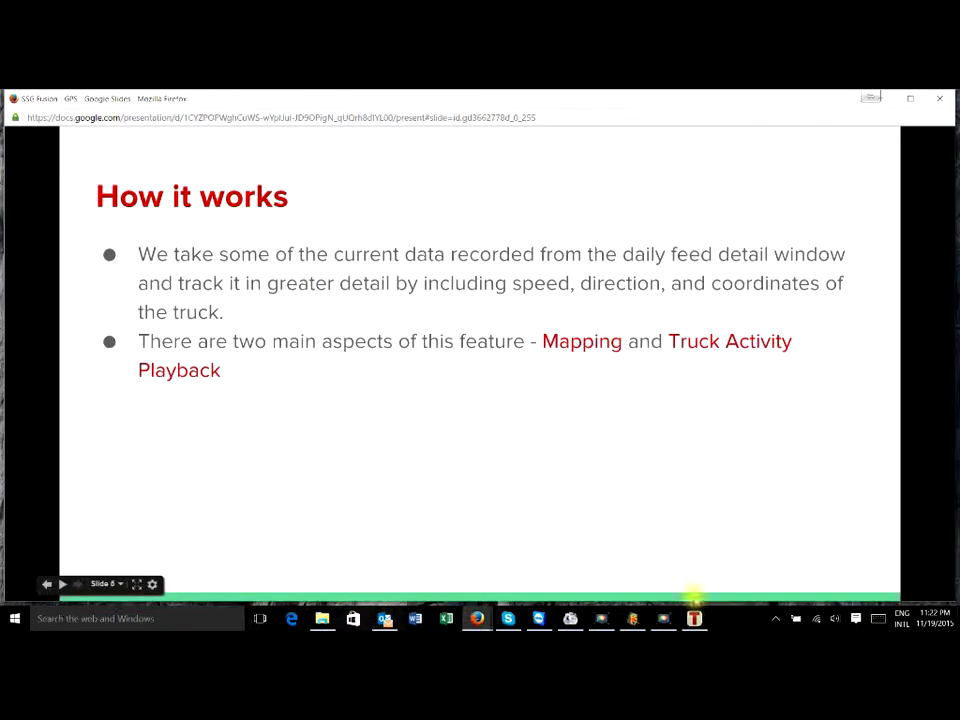
# Step: Switch to Fusion Truck and open Setup > GPS Mapping, keeping the feedyard location
pyautogui.click(694, 618)
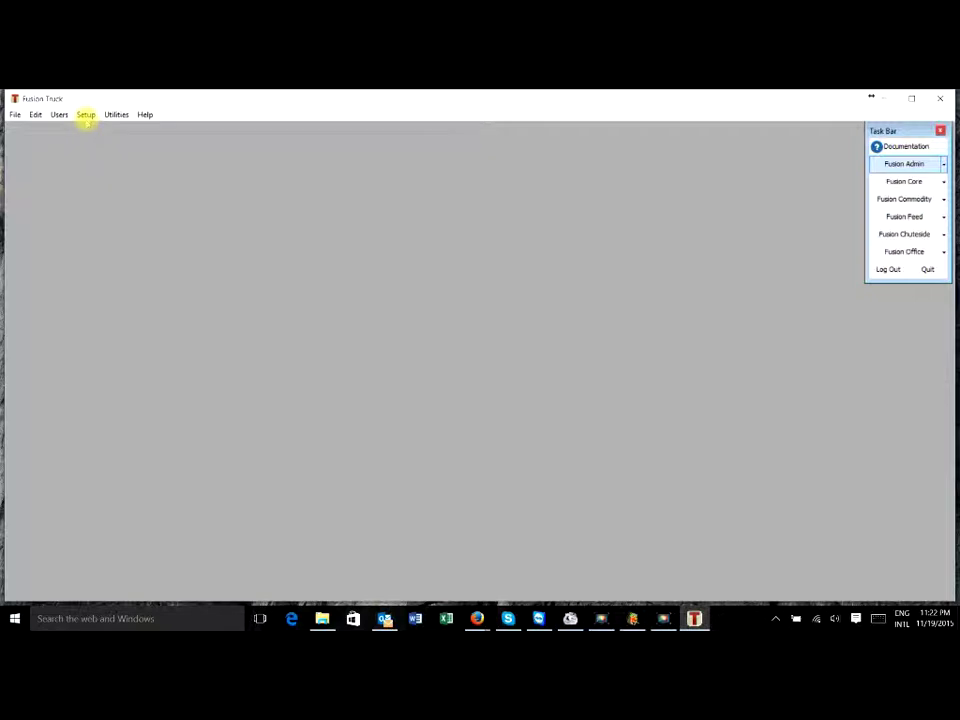
pyautogui.click(86, 116)
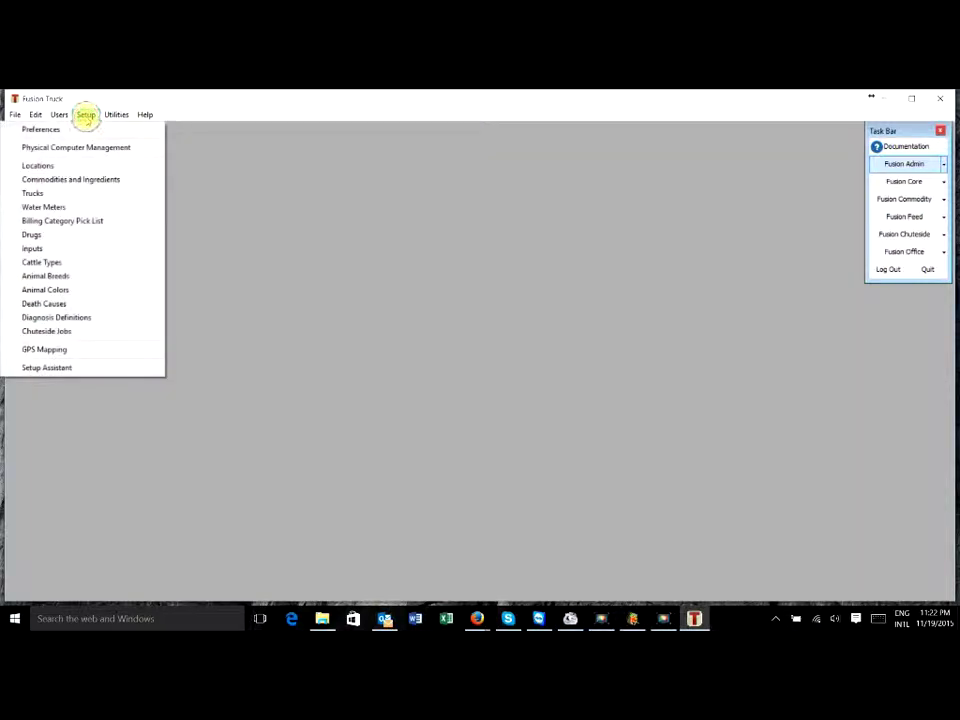
pyautogui.click(77, 348)
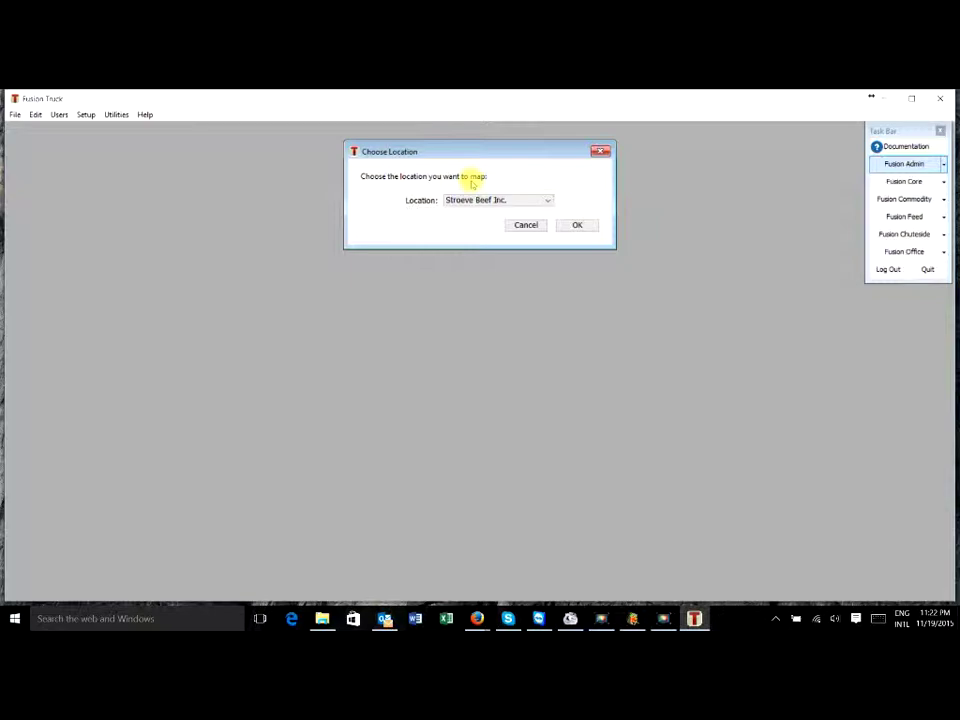
pyautogui.click(578, 226)
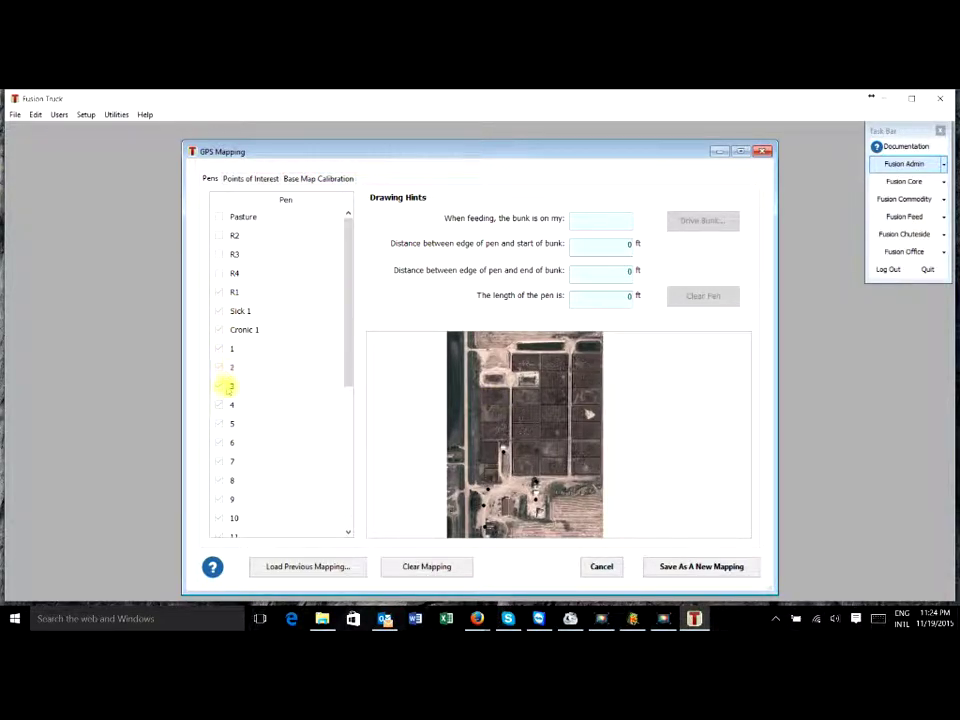
# Step: View bunk drawing hints for pens 3, 4, 5 and R3 (R3: left, 50 ft offset, 45 ft)
pyautogui.click(224, 386)
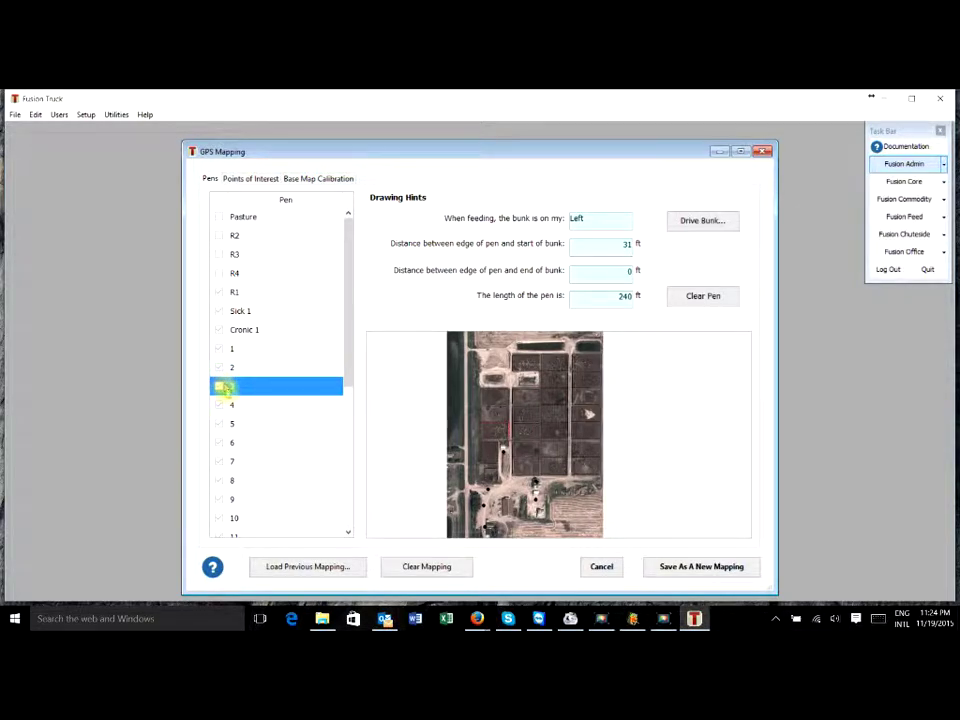
pyautogui.click(232, 404)
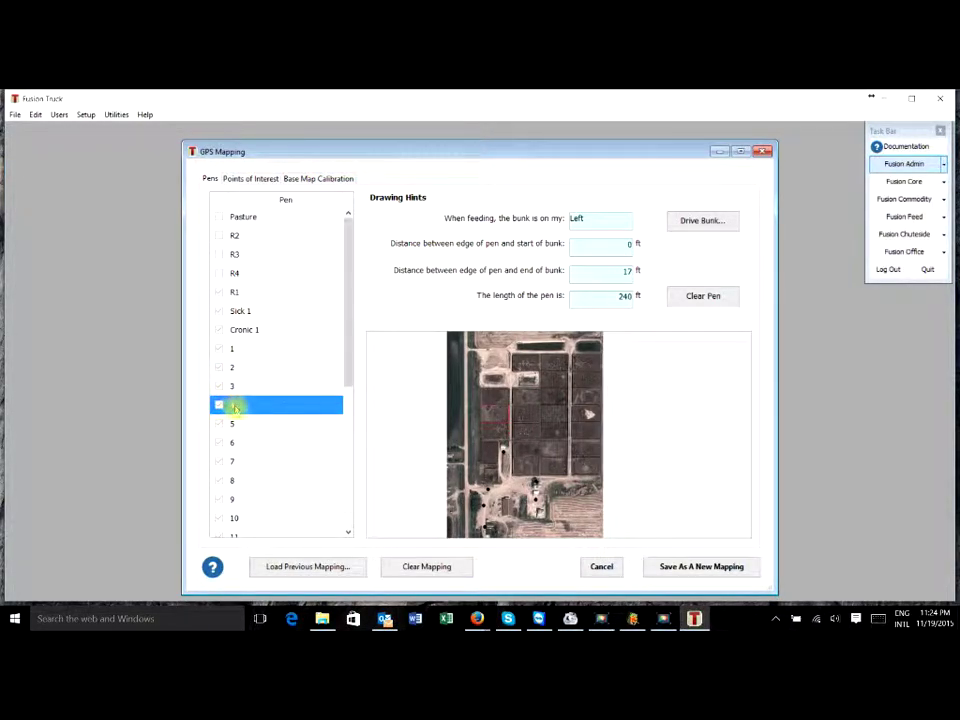
pyautogui.click(237, 424)
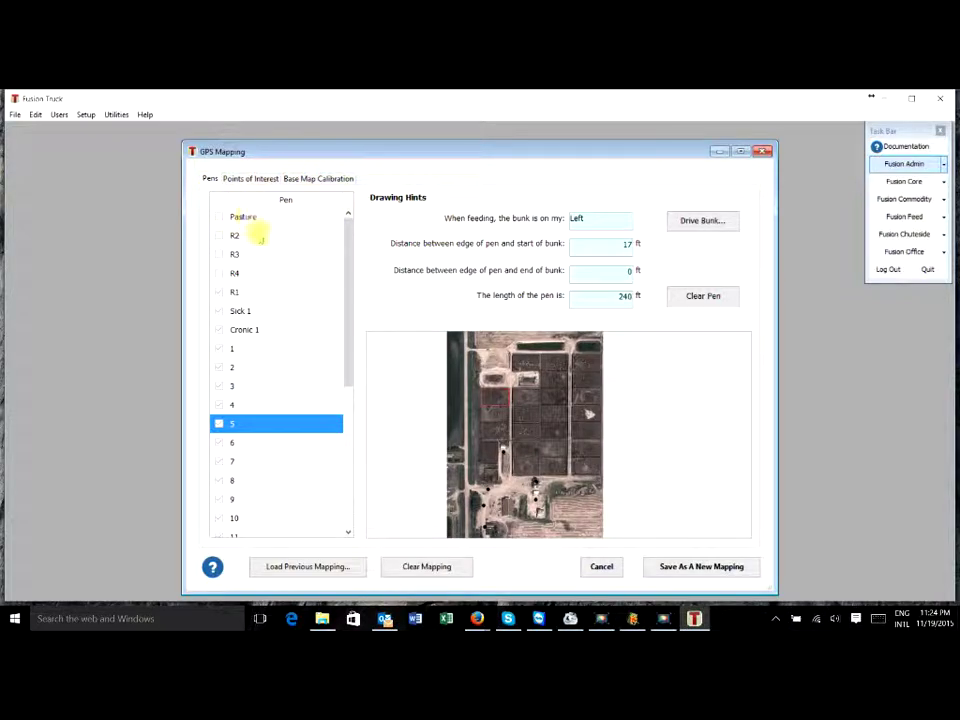
pyautogui.click(257, 256)
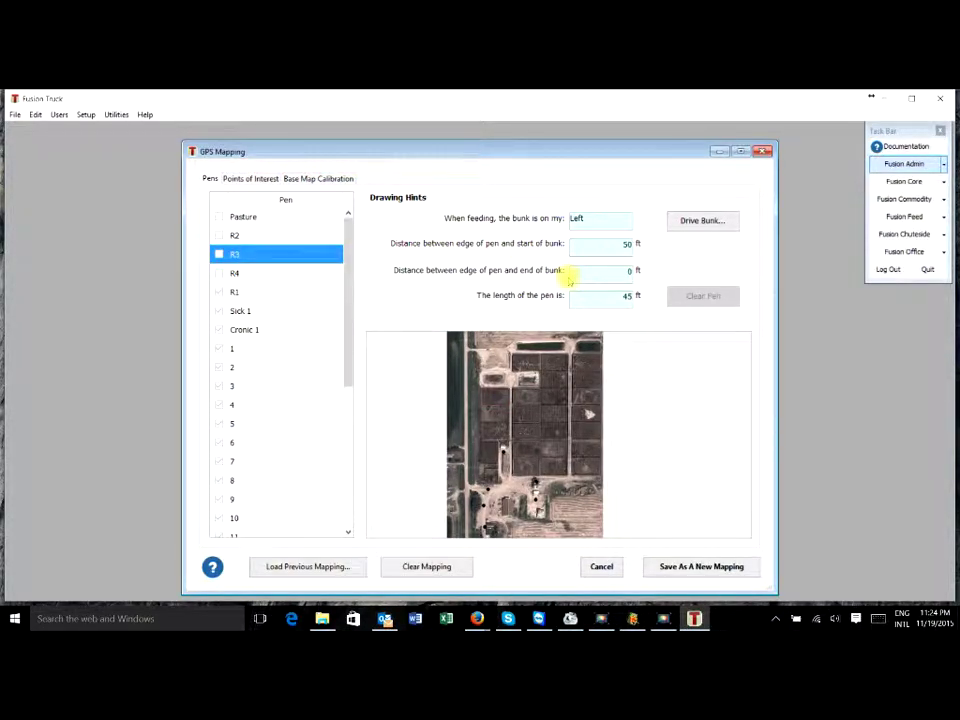
pyautogui.click(700, 222)
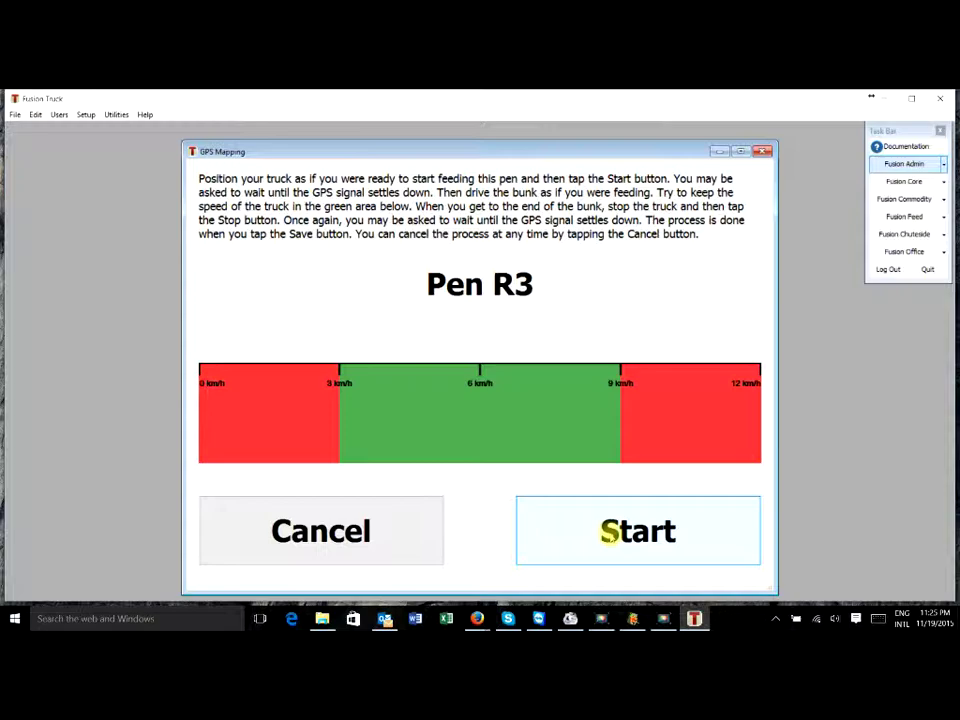
pyautogui.click(394, 529)
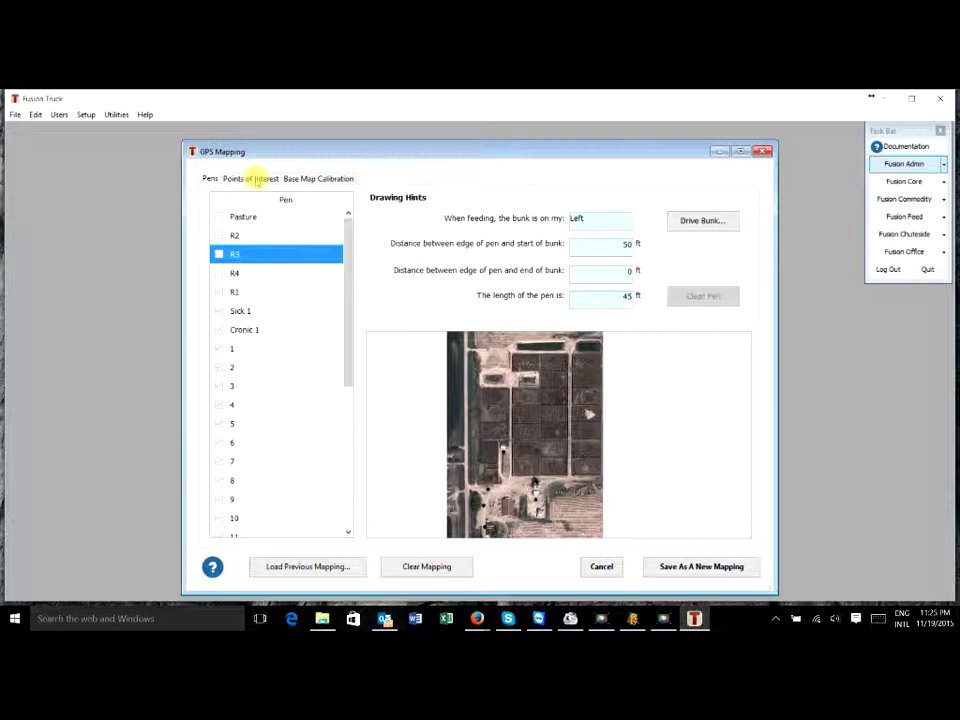
# Step: Show the Points of Interest list and locate Feed Mill, Shop, Scale and Office on the map
pyautogui.click(251, 178)
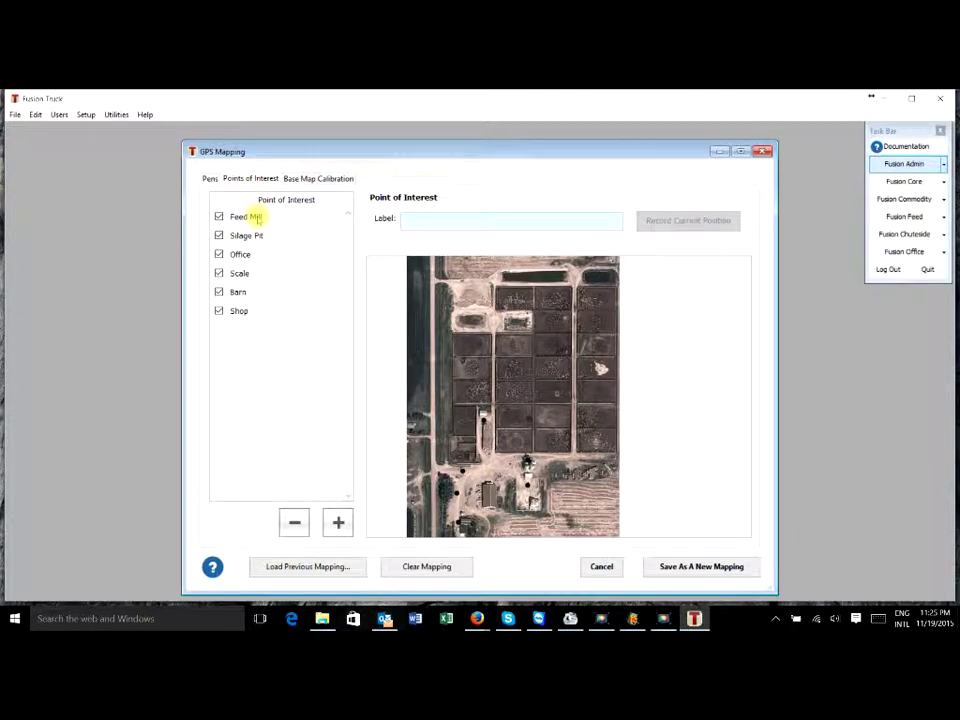
pyautogui.click(256, 218)
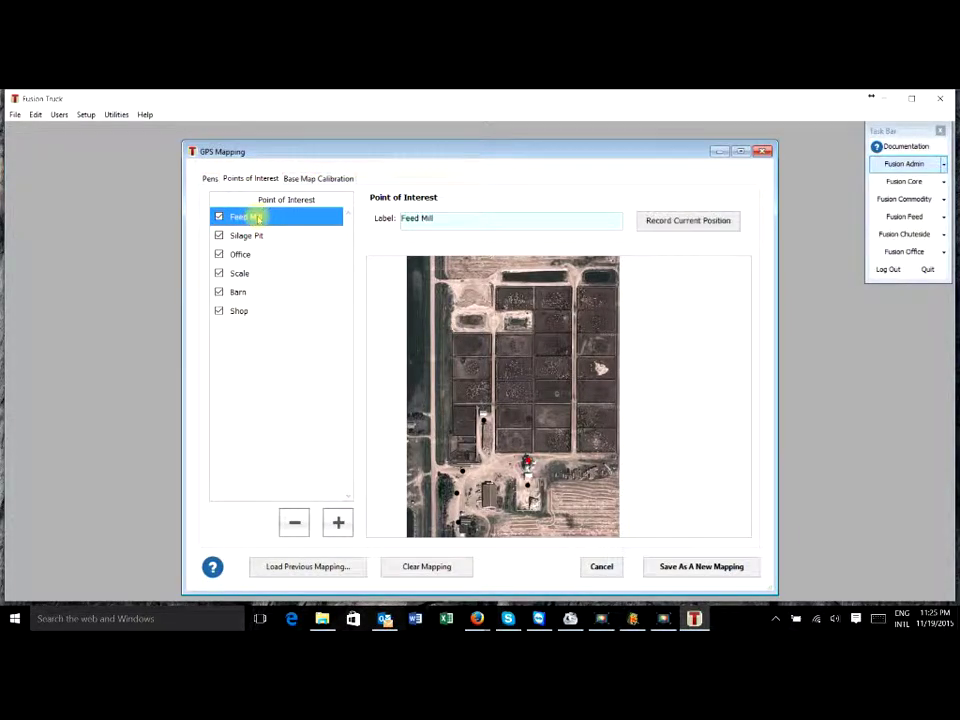
pyautogui.click(241, 311)
pyautogui.click(240, 273)
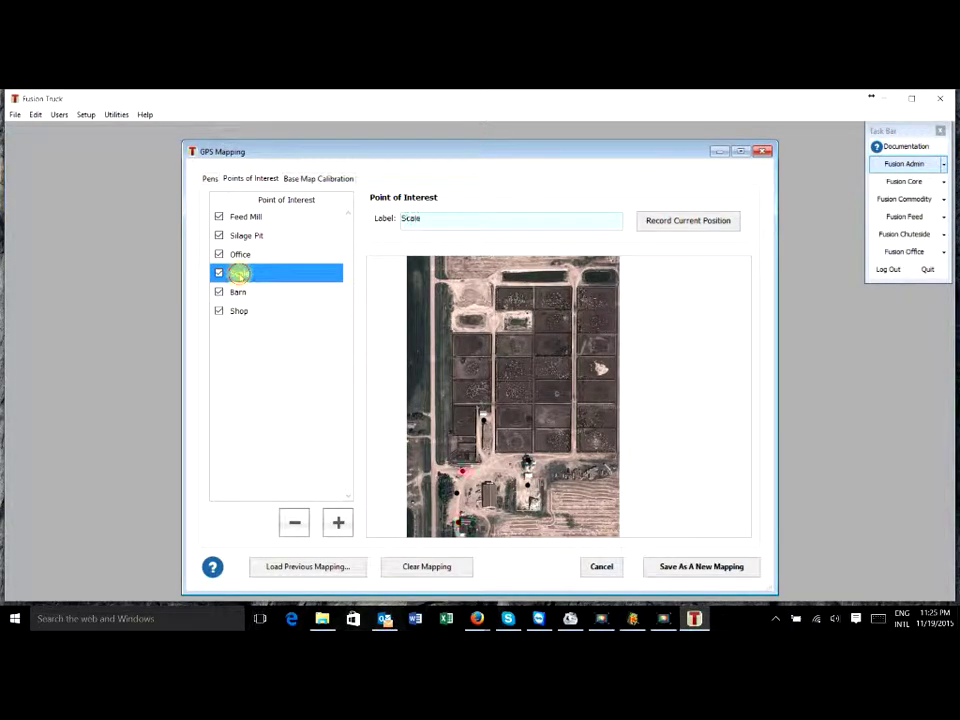
pyautogui.click(240, 254)
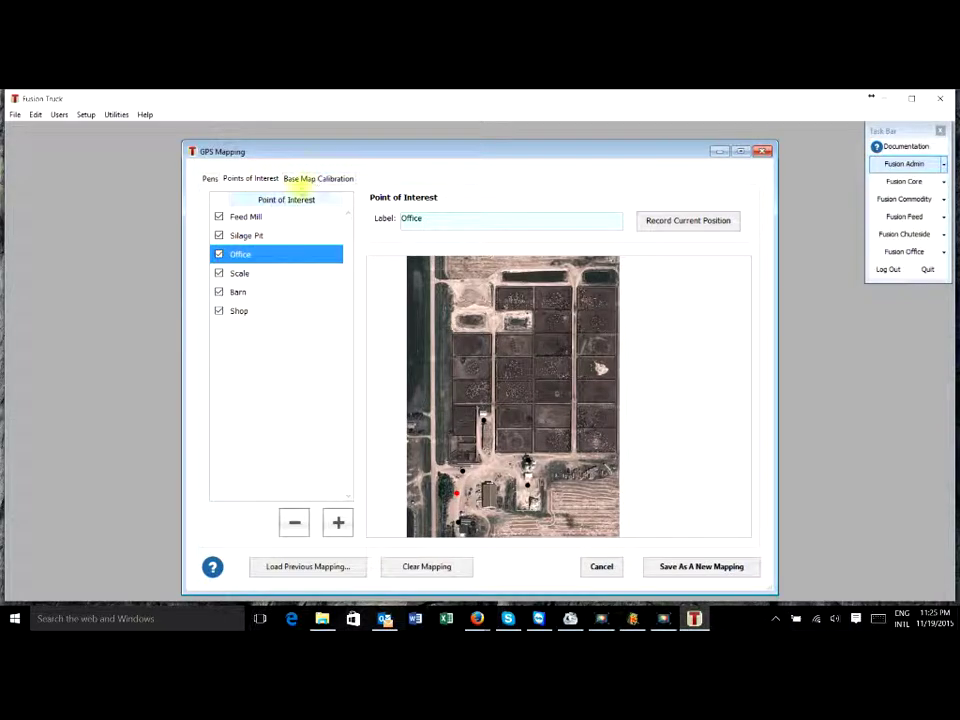
pyautogui.click(318, 177)
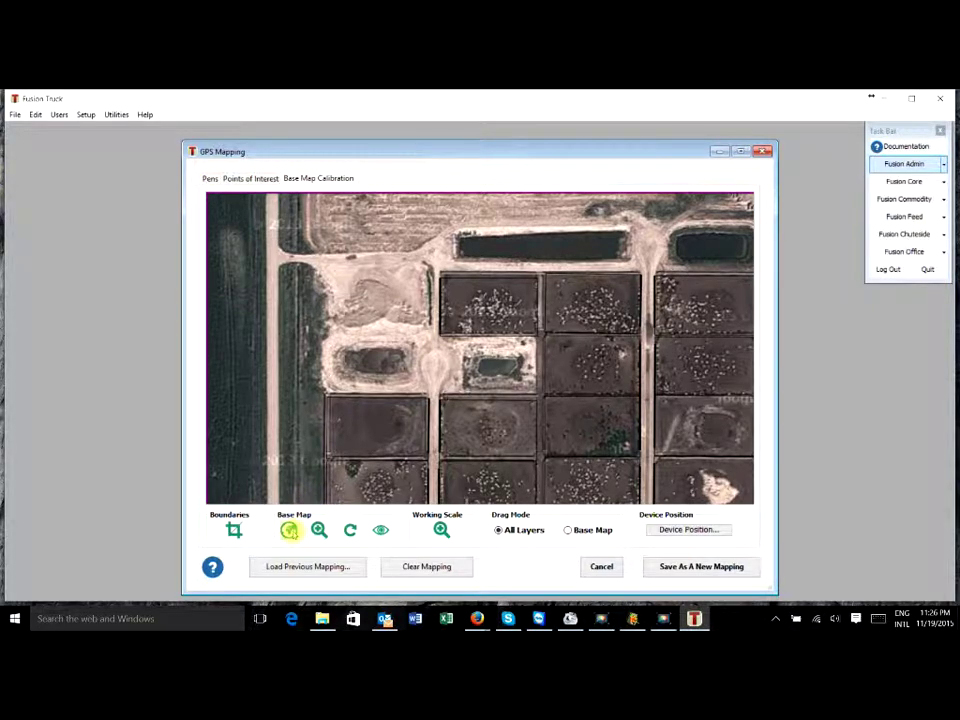
pyautogui.click(289, 530)
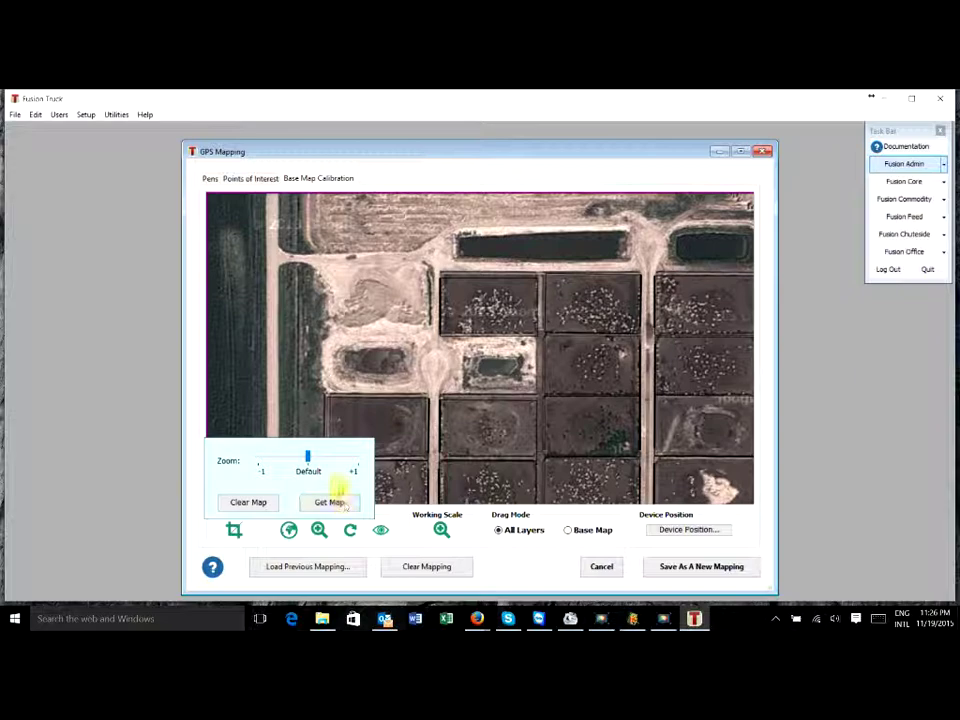
pyautogui.click(321, 368)
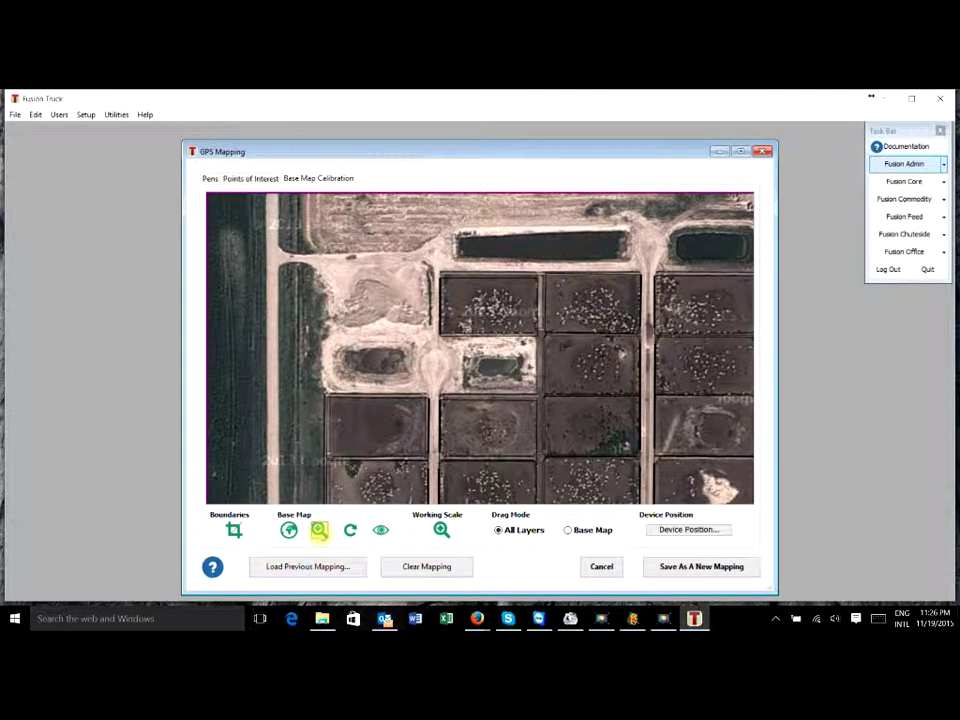
# Step: Try a base map scale of about 109, then set it to 172
pyautogui.click(319, 529)
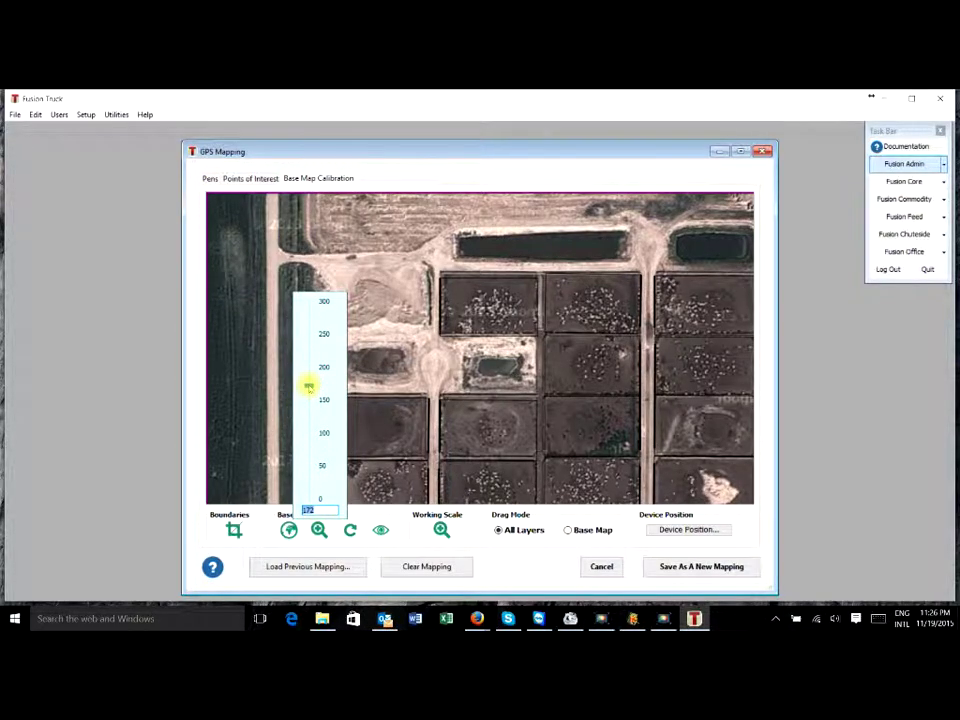
pyautogui.moveTo(309, 386)
pyautogui.mouseDown()
pyautogui.moveTo(324, 462)
pyautogui.moveTo(309, 355)
pyautogui.moveTo(309, 384)
pyautogui.mouseUp()
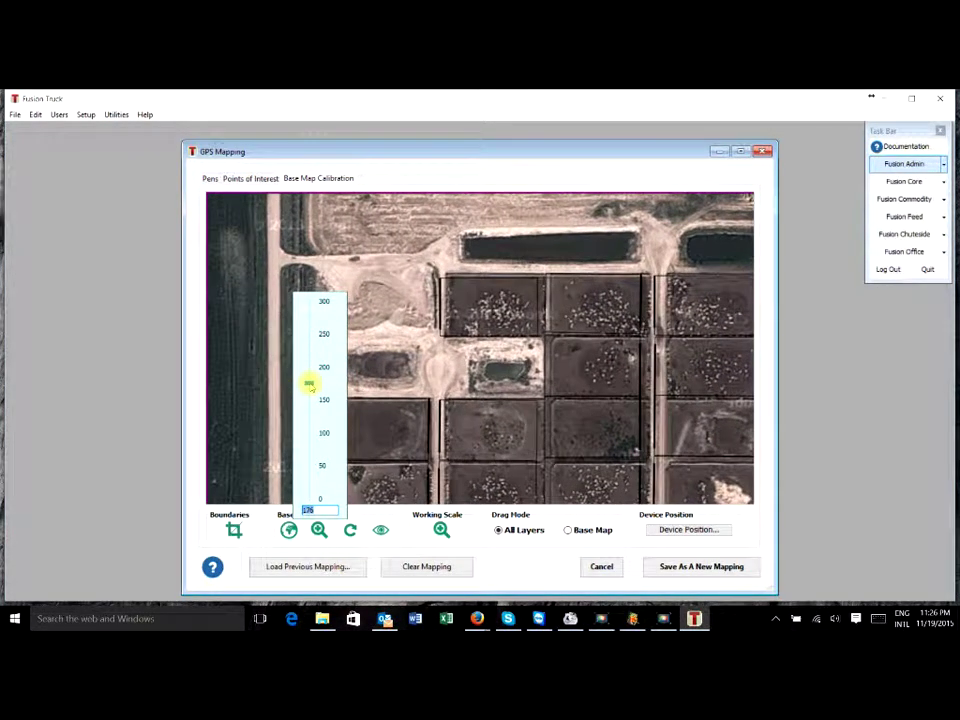
pyautogui.write('172')
pyautogui.press('Return')
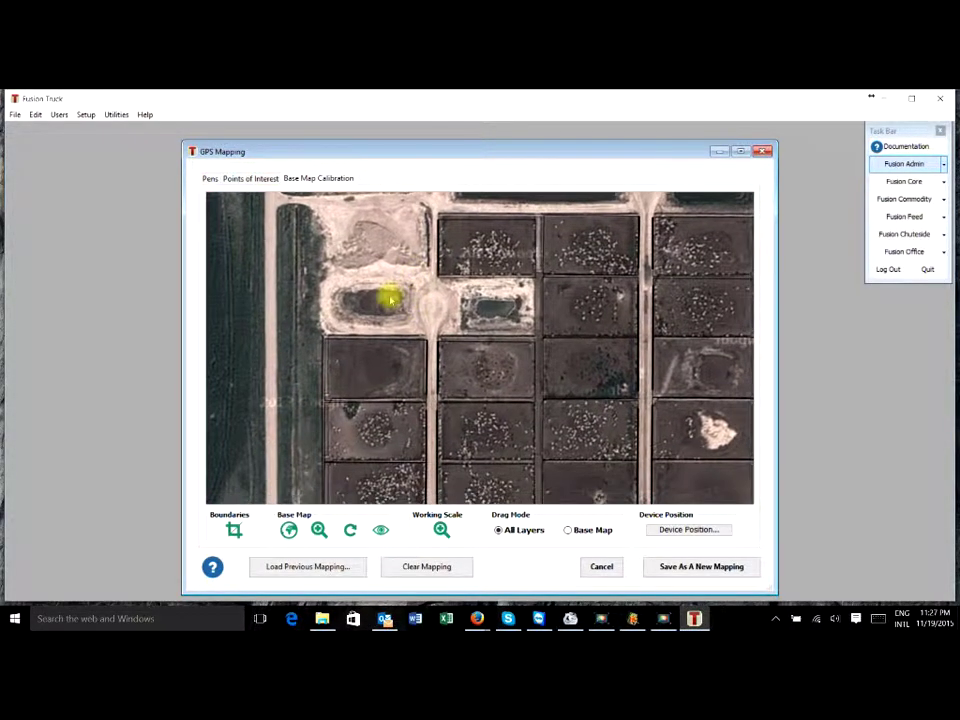
# Step: Set drag mode to Base Map and nudge the satellite imagery into line with the pen outlines
pyautogui.moveTo(352, 298); pyautogui.dragTo(386, 308)
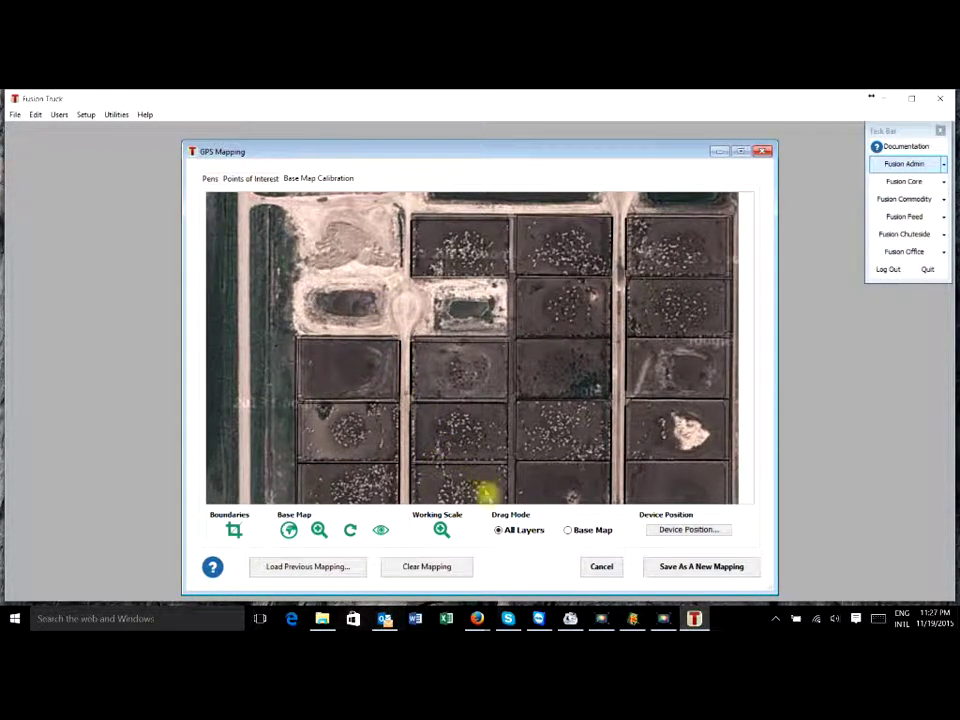
pyautogui.click(569, 530)
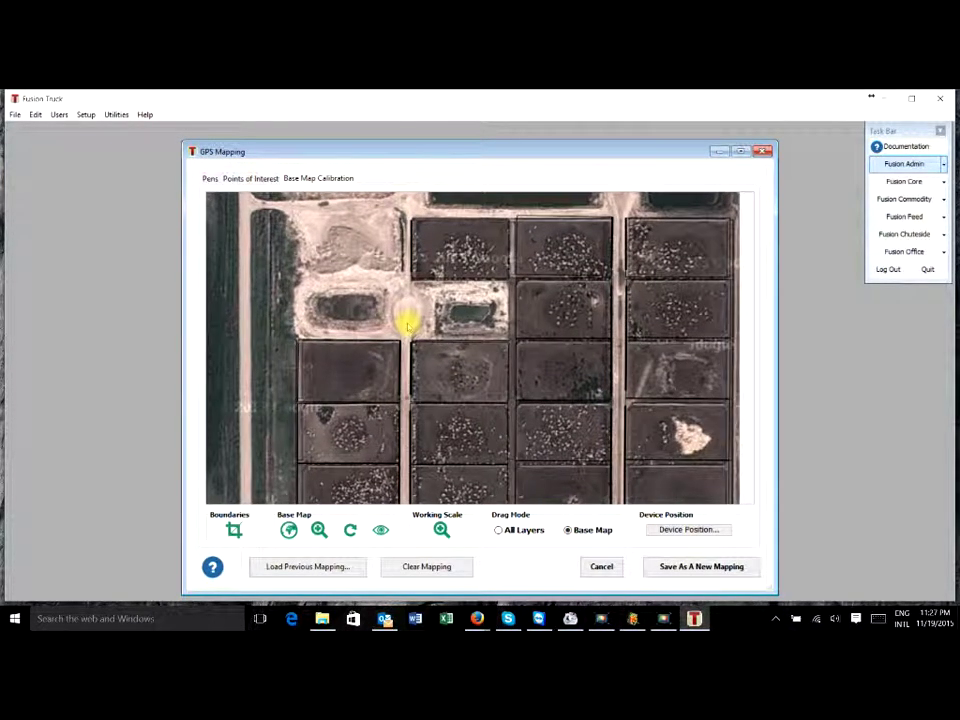
pyautogui.moveTo(408, 325)
pyautogui.mouseDown()
pyautogui.moveTo(405, 358)
pyautogui.moveTo(405, 318)
pyautogui.mouseUp()
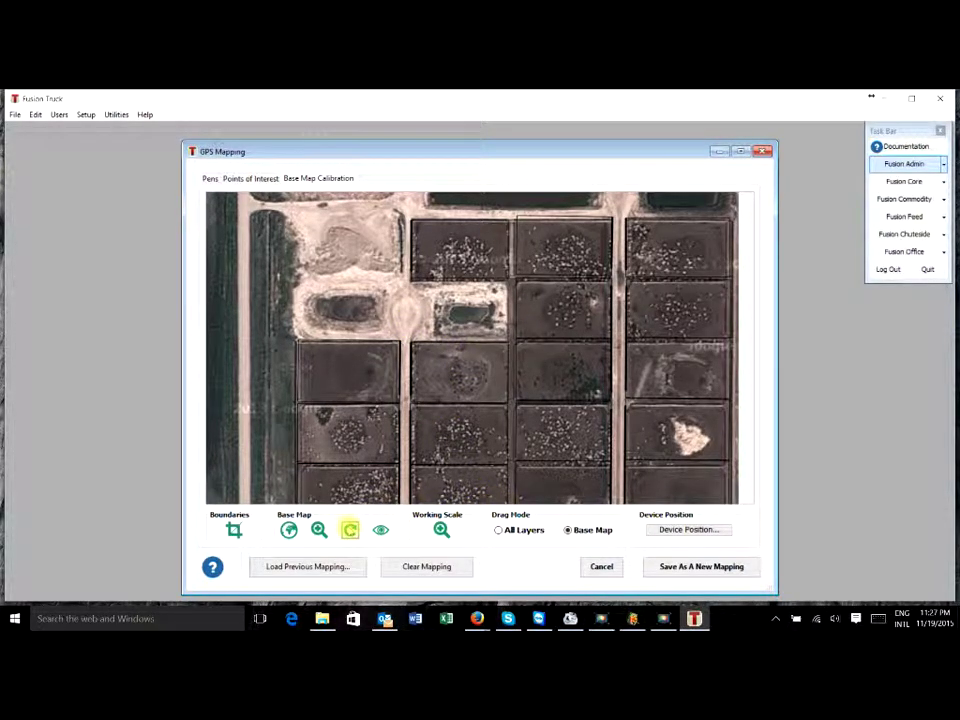
# Step: Test the base map rotation, then lower the base map opacity slightly
pyautogui.click(350, 529)
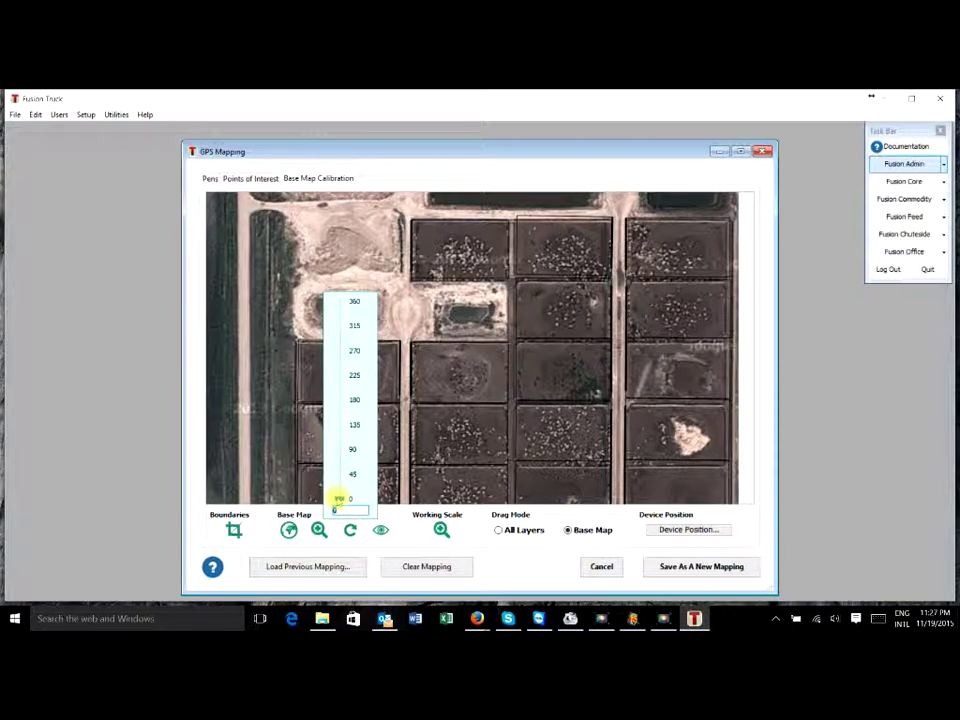
pyautogui.moveTo(339, 498)
pyautogui.mouseDown()
pyautogui.moveTo(339, 485)
pyautogui.moveTo(339, 499)
pyautogui.mouseUp()
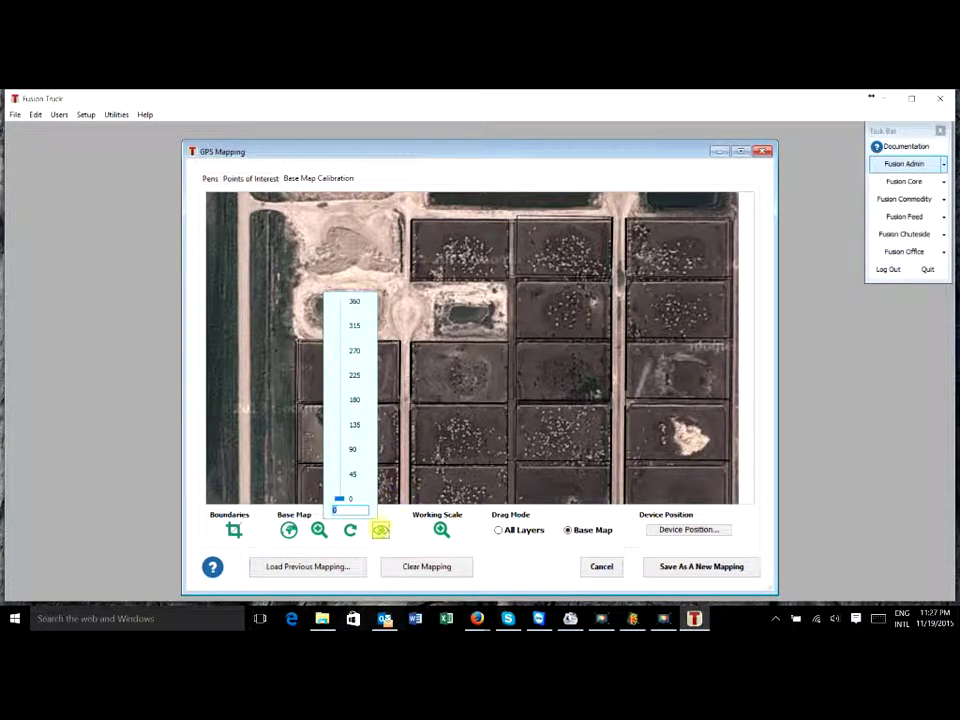
pyautogui.click(380, 529)
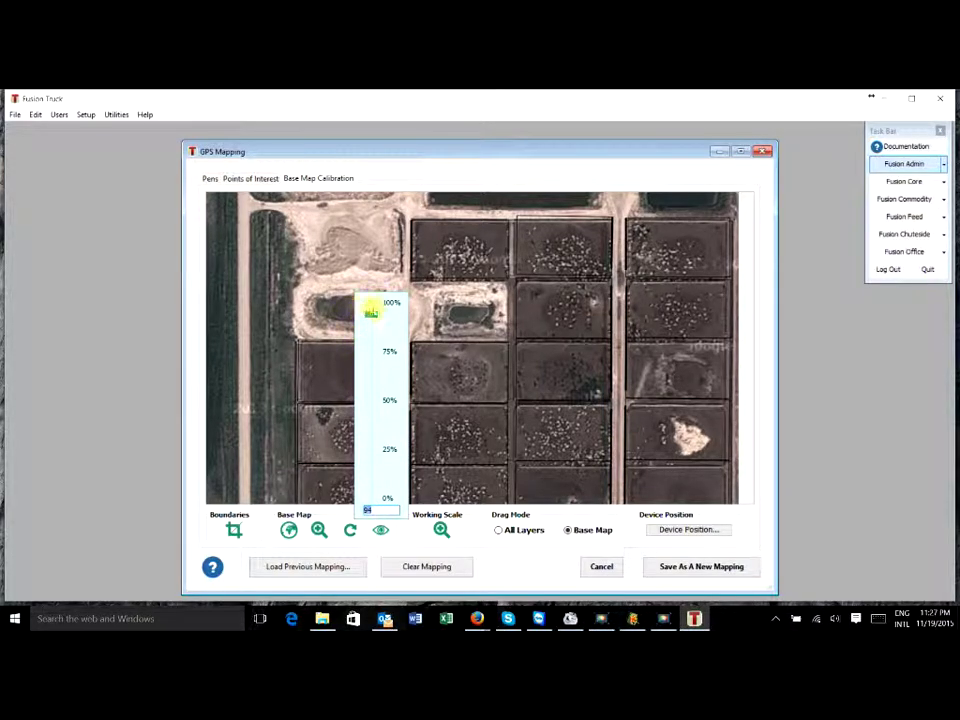
pyautogui.moveTo(371, 313)
pyautogui.mouseDown()
pyautogui.moveTo(391, 464)
pyautogui.moveTo(371, 322)
pyautogui.mouseUp()
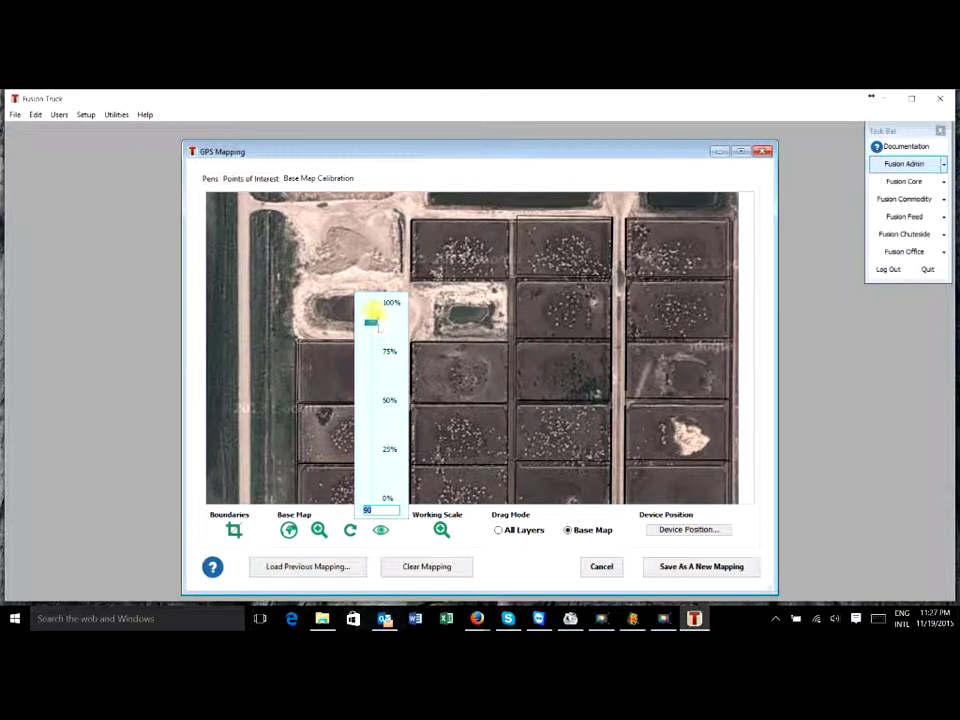
# Step: Cut working scale to about 25, drag all layers right and up, then restore Base Map drag mode
pyautogui.click(441, 529)
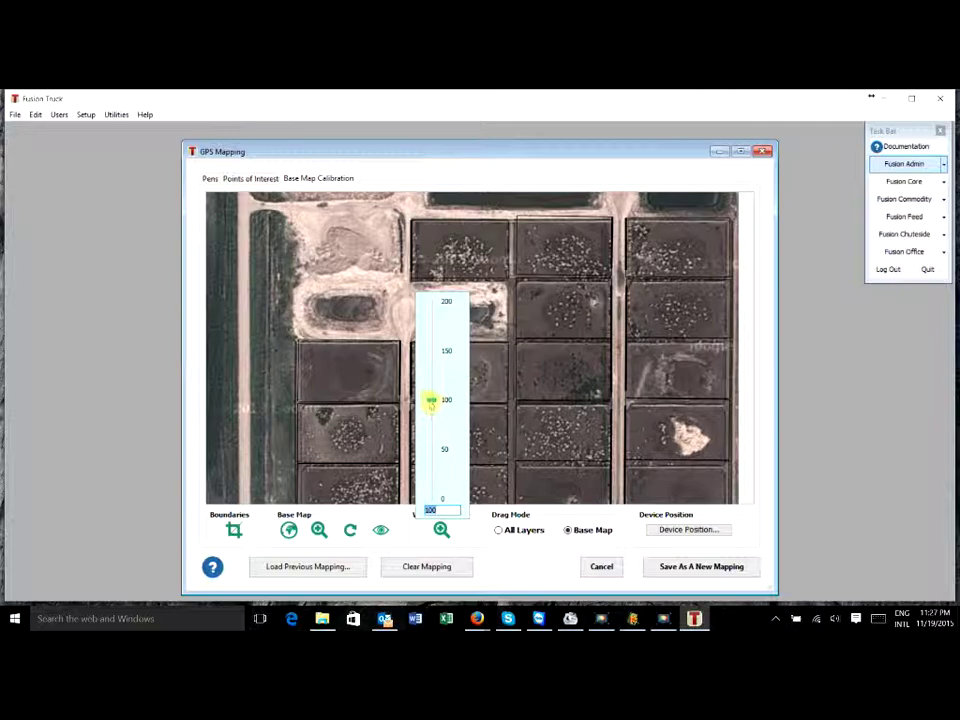
pyautogui.moveTo(431, 400); pyautogui.dragTo(430, 436)
pyautogui.click(508, 529)
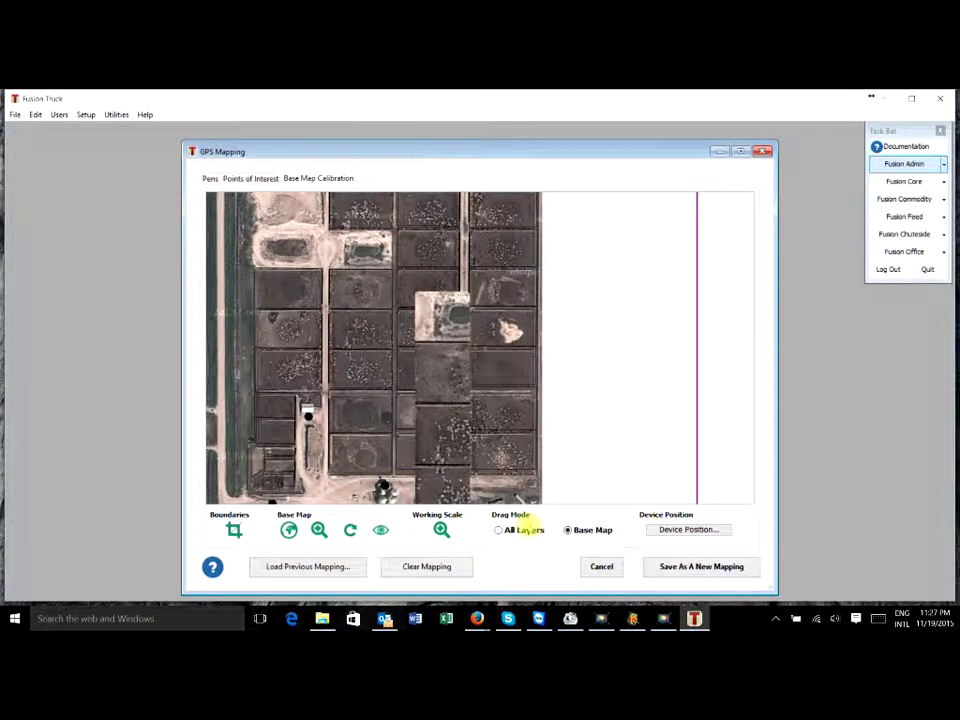
pyautogui.moveTo(390, 443); pyautogui.dragTo(470, 413)
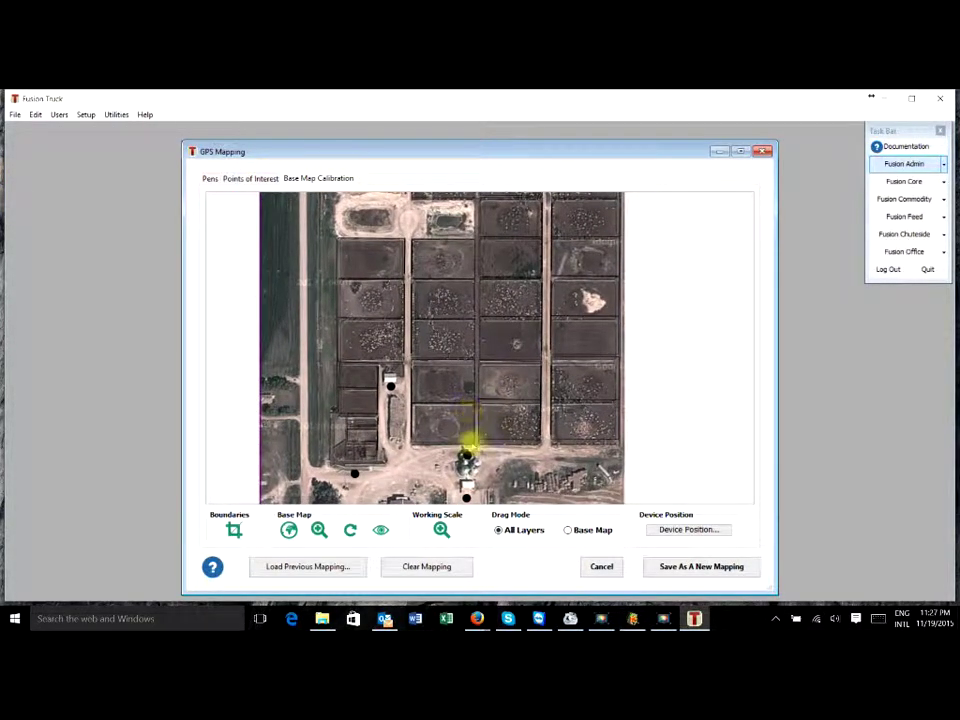
pyautogui.click(580, 531)
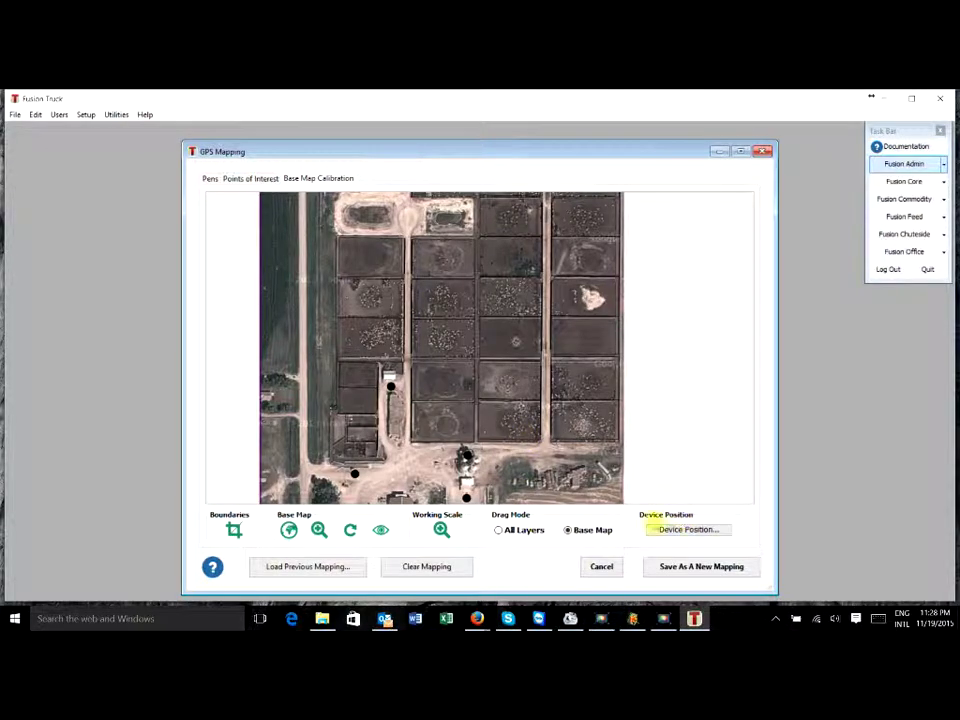
# Step: Load the previously saved mapping from Aug 19, 2:36 PM
pyautogui.click(276, 566)
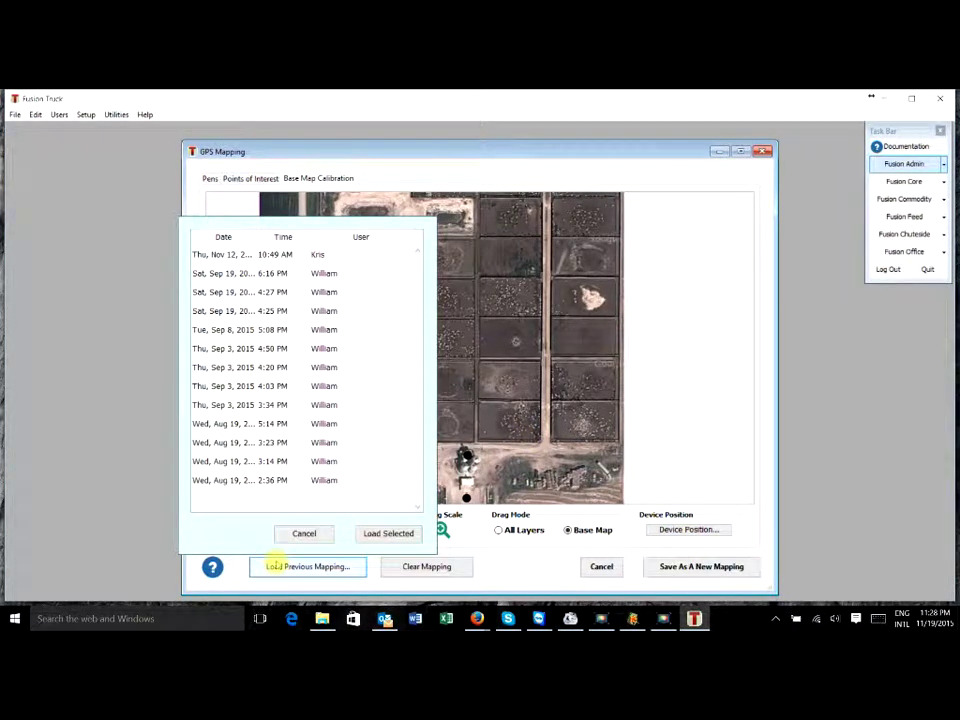
pyautogui.click(322, 481)
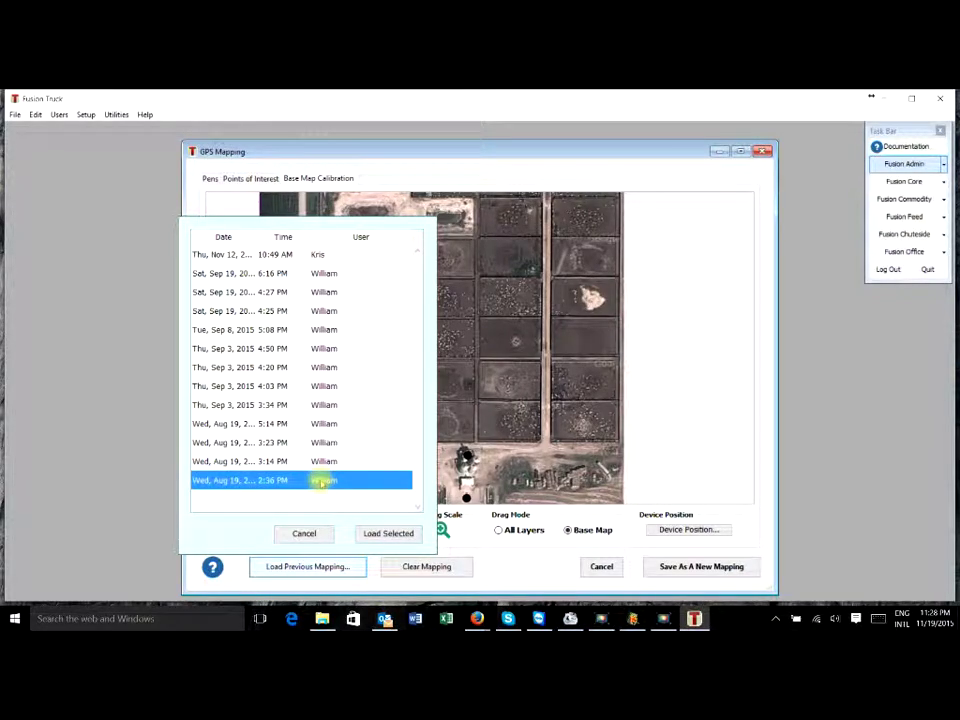
pyautogui.doubleClick(322, 481)
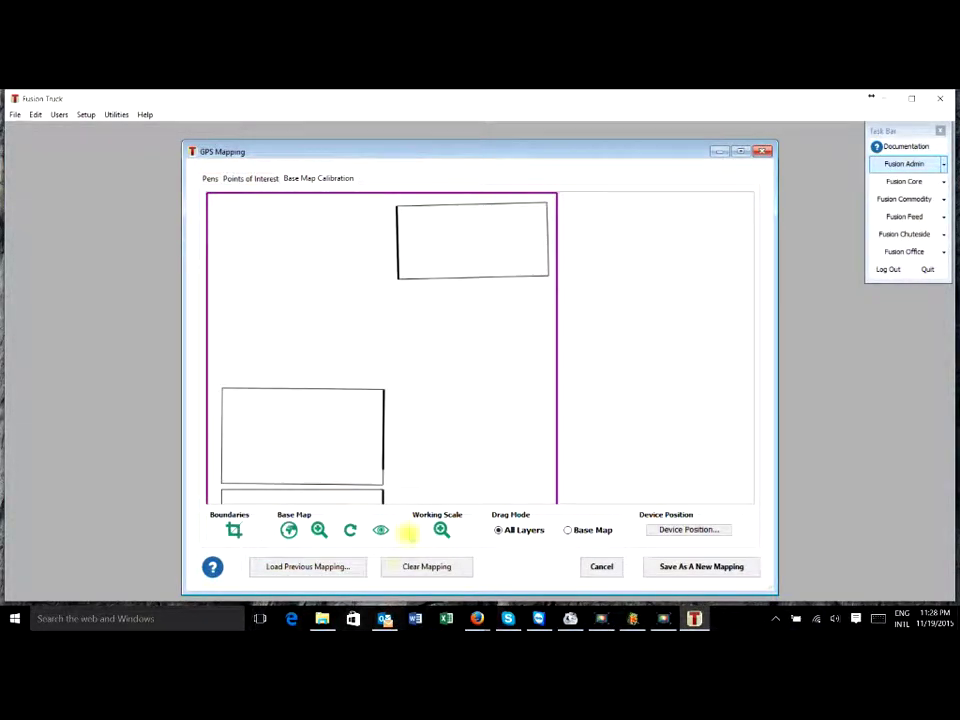
# Step: Reduce the working scale to about 25 and shift the map and pen outlines right
pyautogui.click(441, 529)
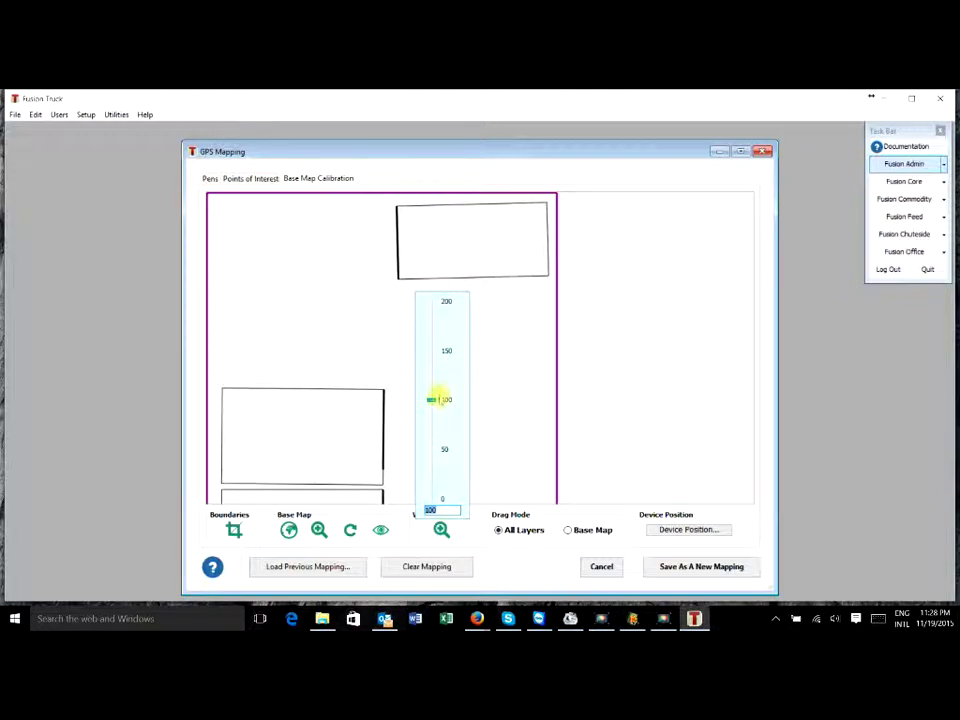
pyautogui.moveTo(431, 400); pyautogui.dragTo(436, 461)
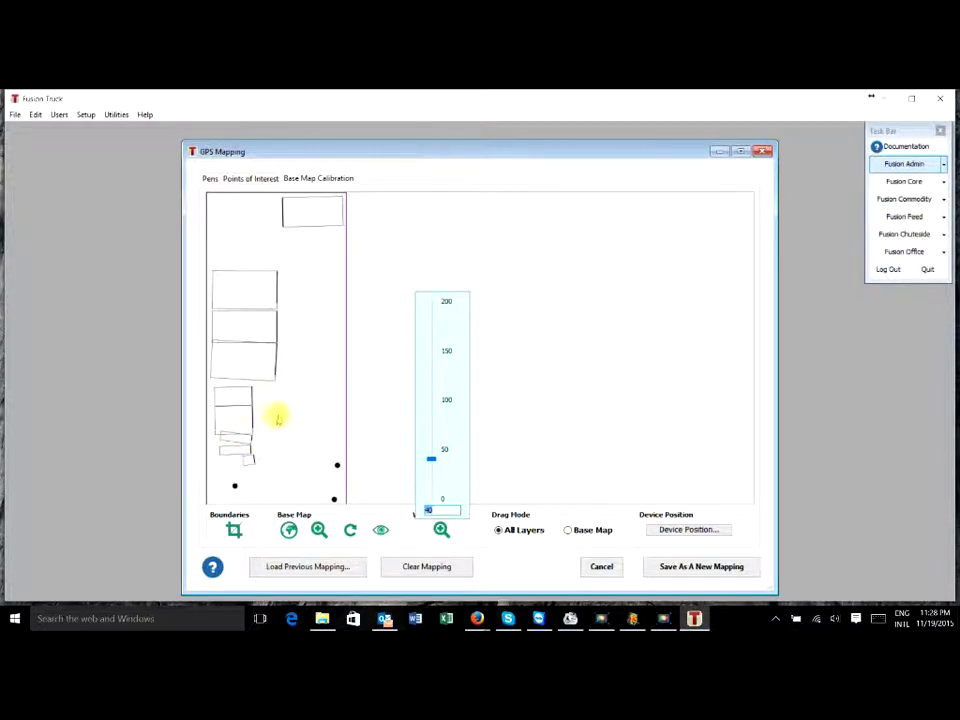
pyautogui.moveTo(298, 418); pyautogui.dragTo(396, 418)
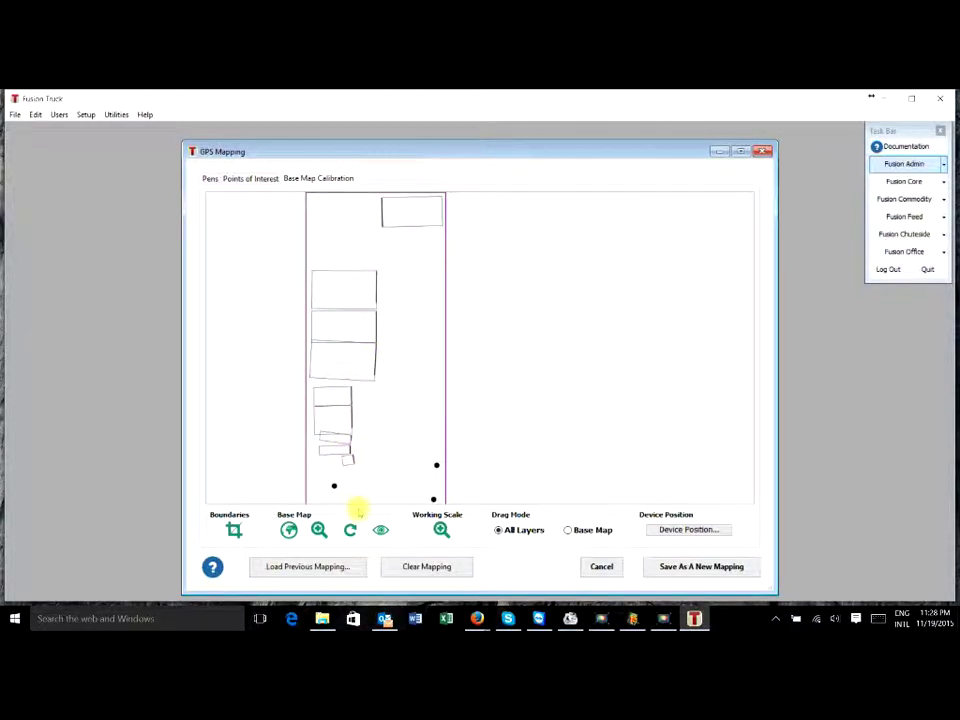
# Step: Load the Aug 19 3:14 PM saved mapping and lower its working scale to about 38
pyautogui.click(312, 566)
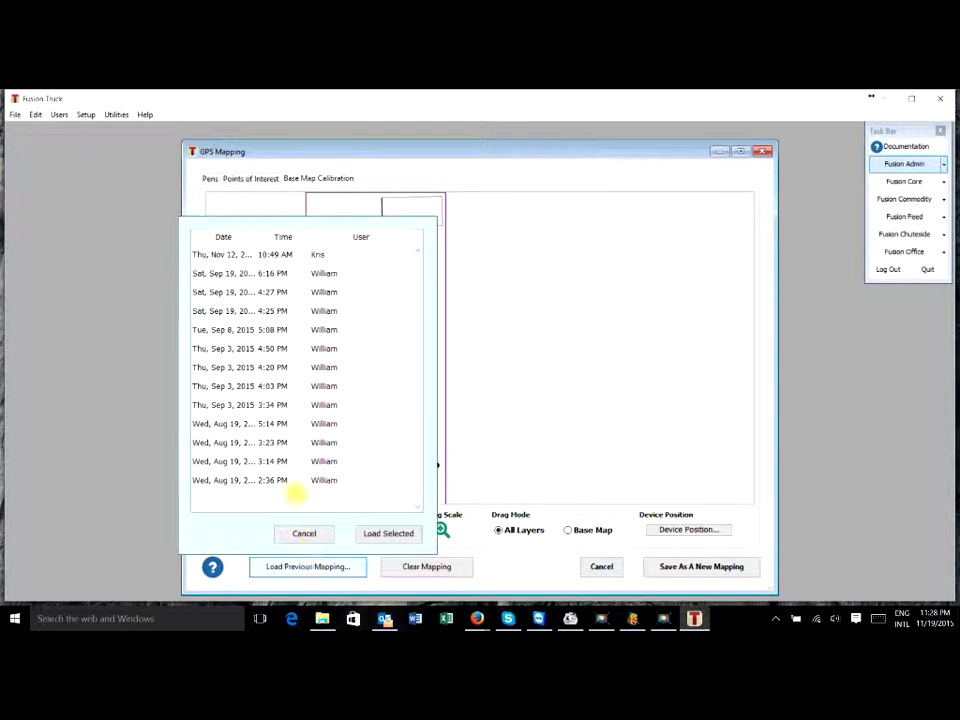
pyautogui.doubleClick(255, 460)
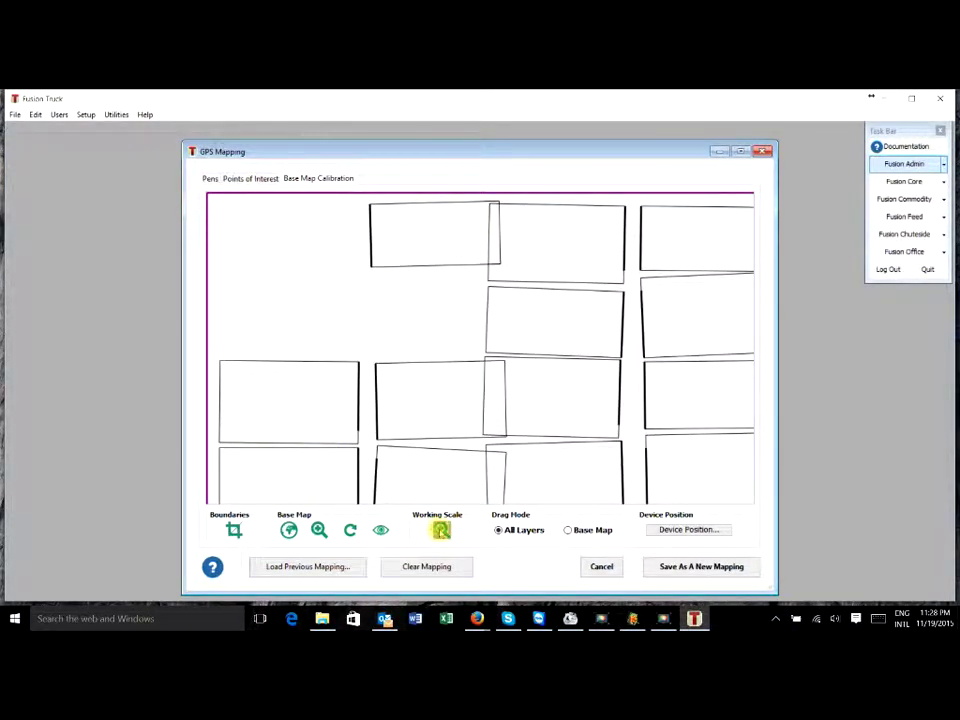
pyautogui.click(441, 530)
pyautogui.moveTo(437, 399); pyautogui.dragTo(431, 461)
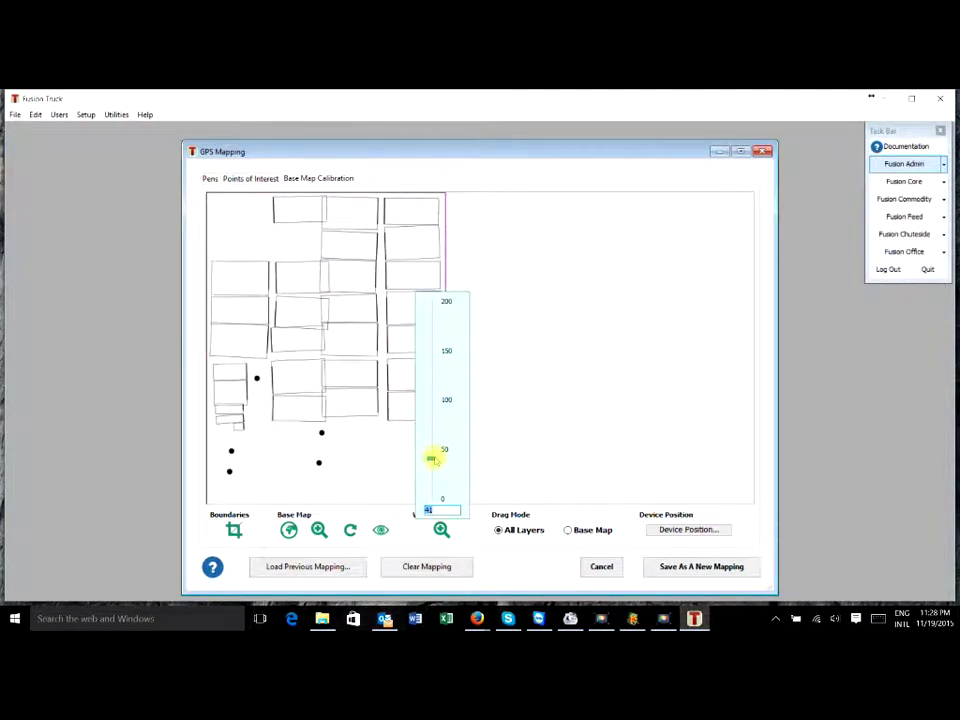
pyautogui.moveTo(434, 460); pyautogui.dragTo(434, 463)
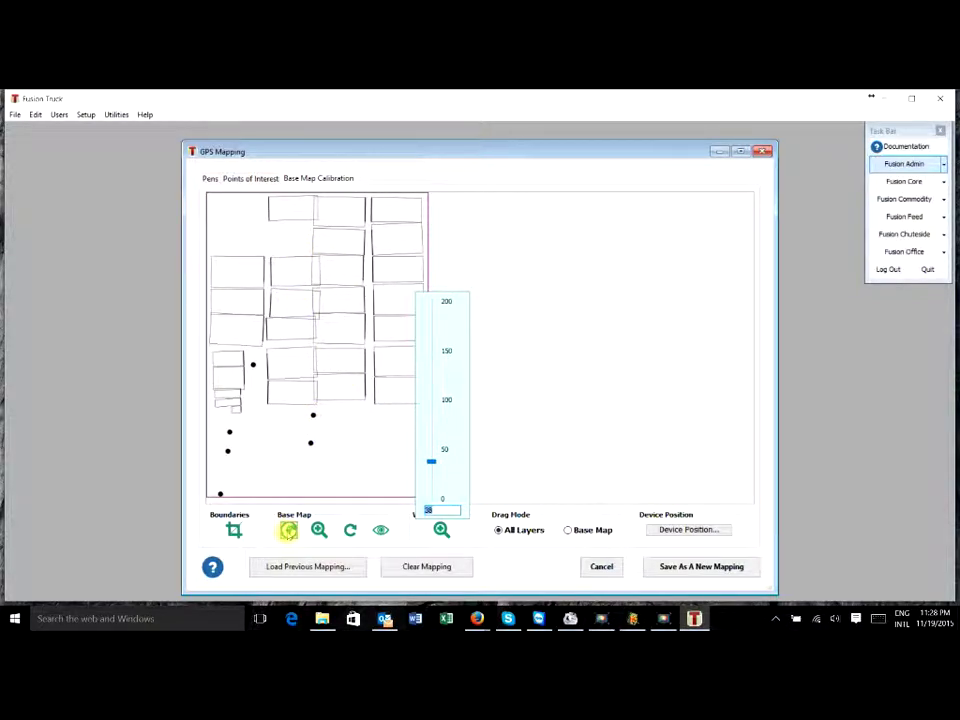
pyautogui.click(288, 531)
pyautogui.click(288, 531)
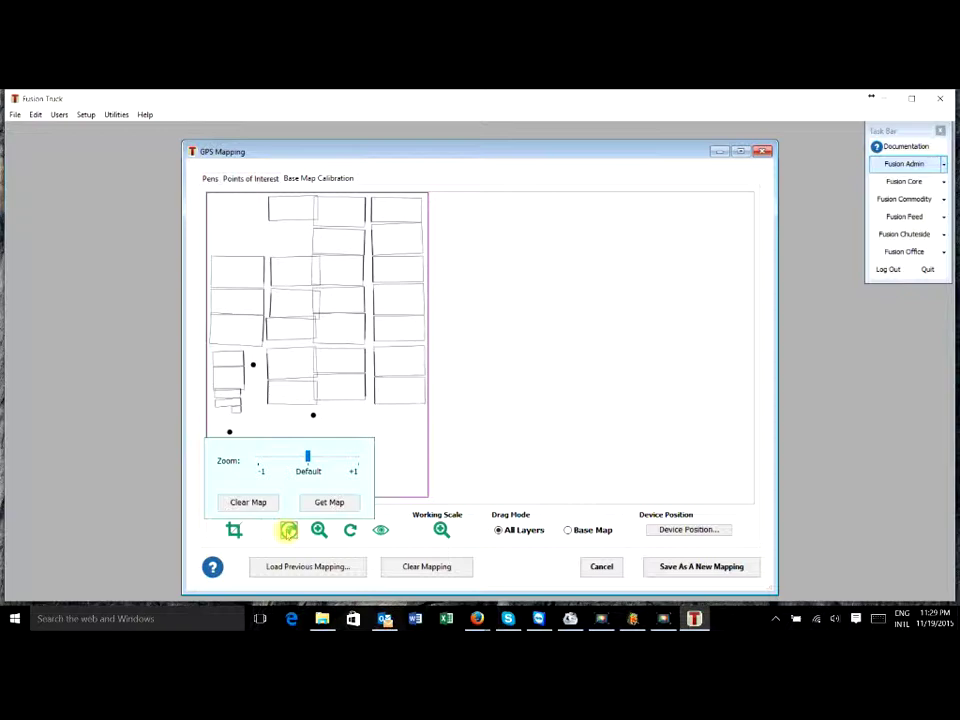
pyautogui.click(288, 531)
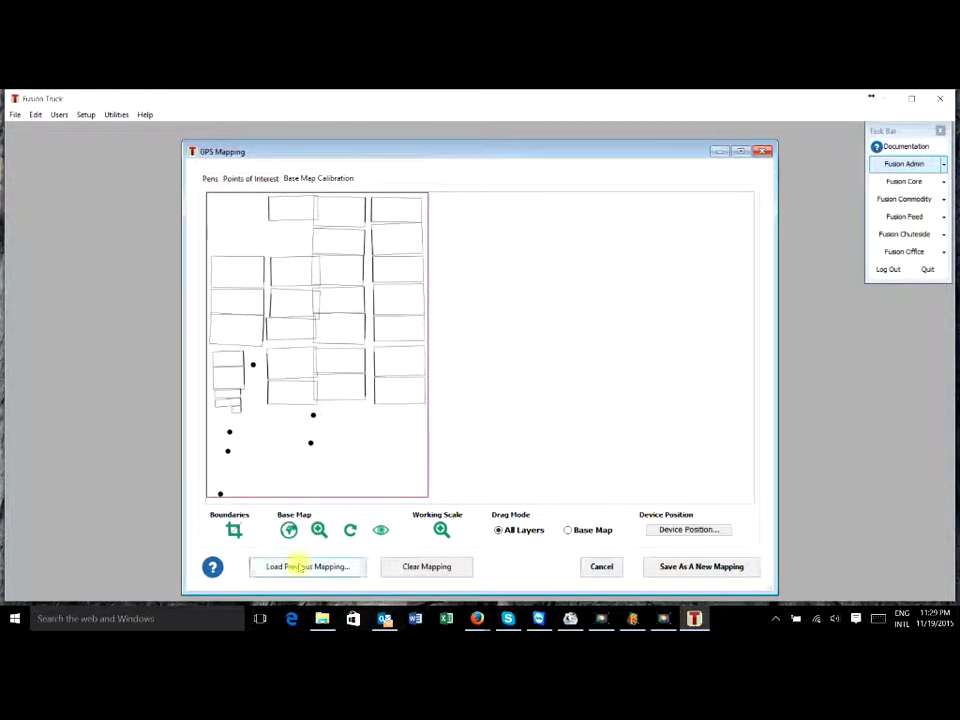
# Step: Load the Aug 19 5:14 PM saved mapping and pan to bring its lower pens into view
pyautogui.click(296, 566)
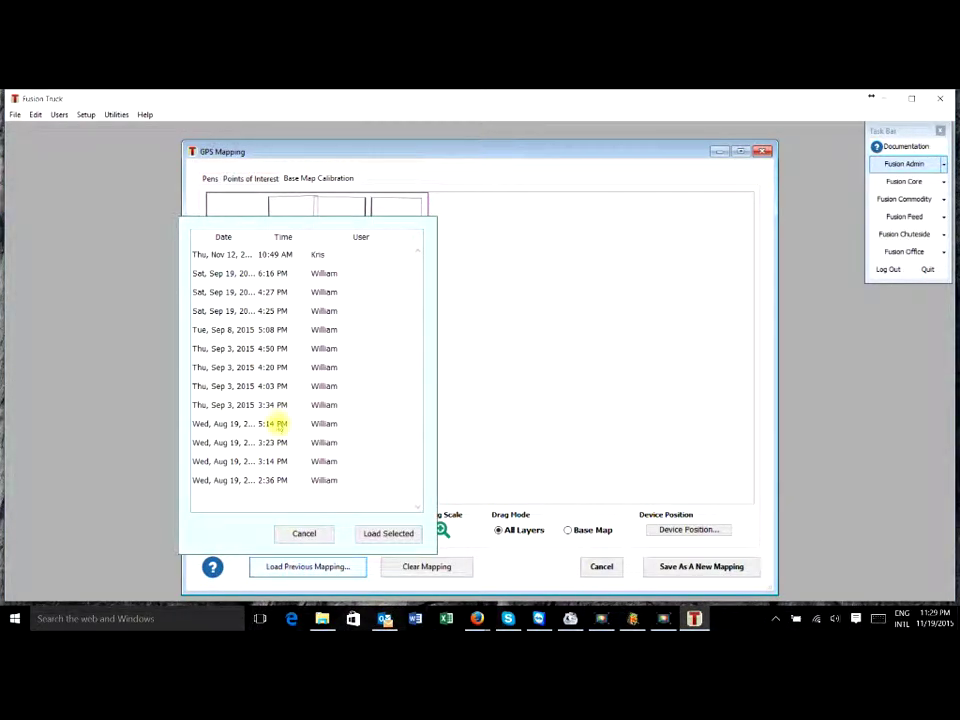
pyautogui.doubleClick(274, 423)
pyautogui.moveTo(277, 425); pyautogui.dragTo(363, 258)
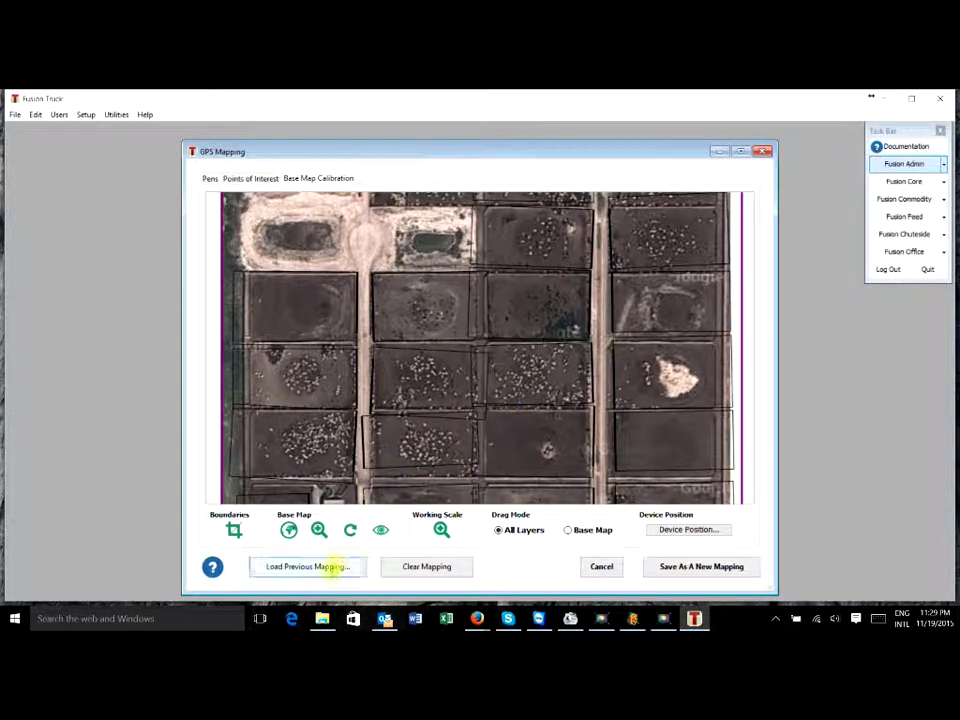
# Step: Load the Thu, Sep 3, 2015 4:20 PM saved mapping and bring up the base map options
pyautogui.click(333, 566)
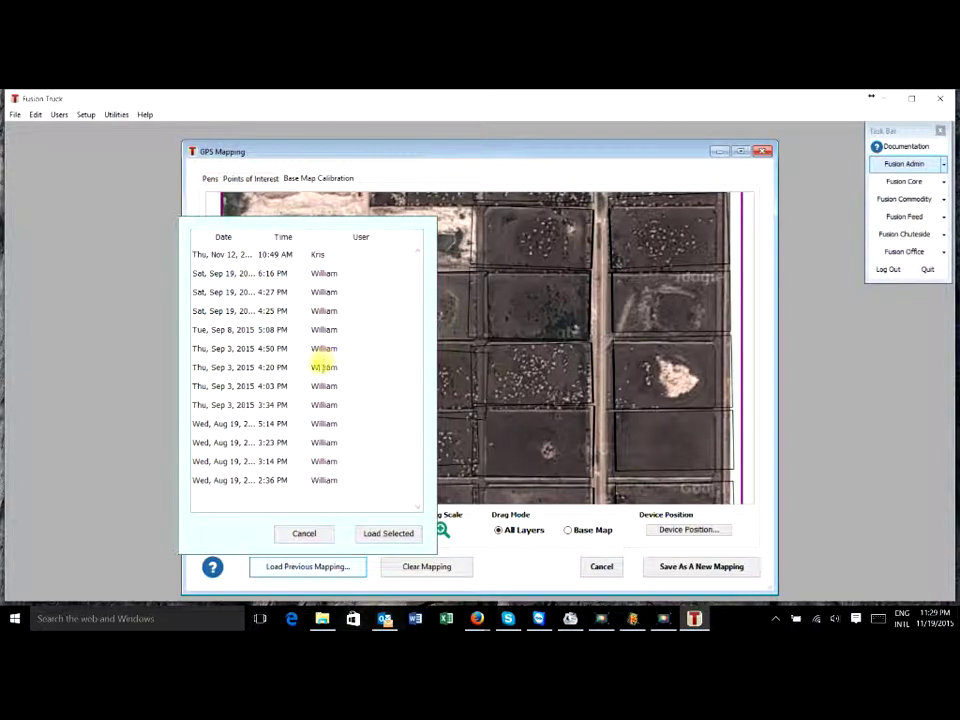
pyautogui.doubleClick(322, 367)
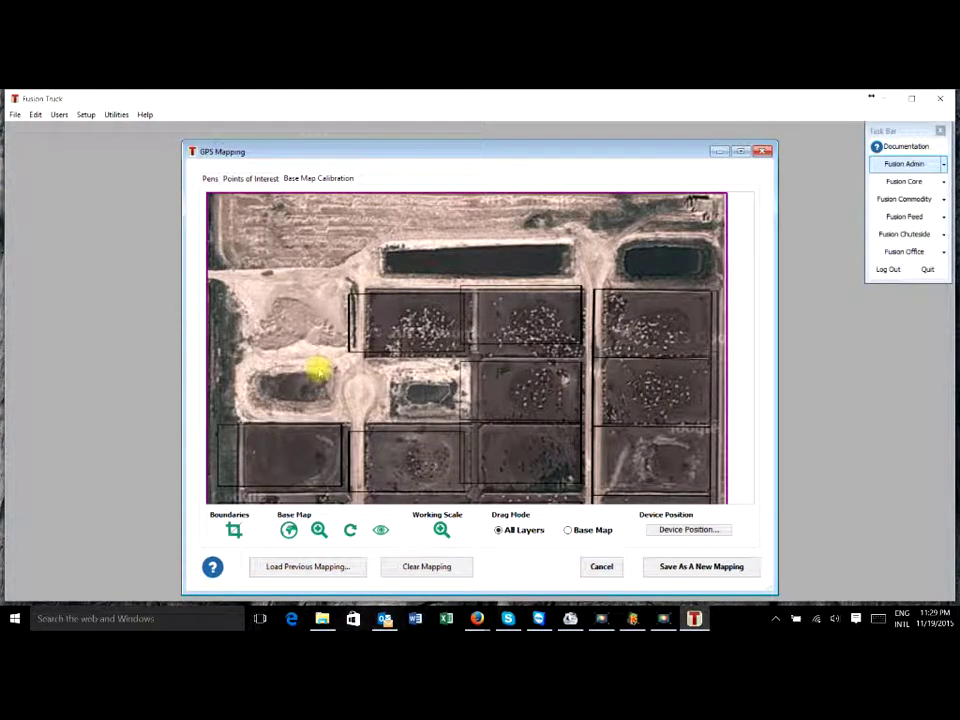
pyautogui.click(289, 530)
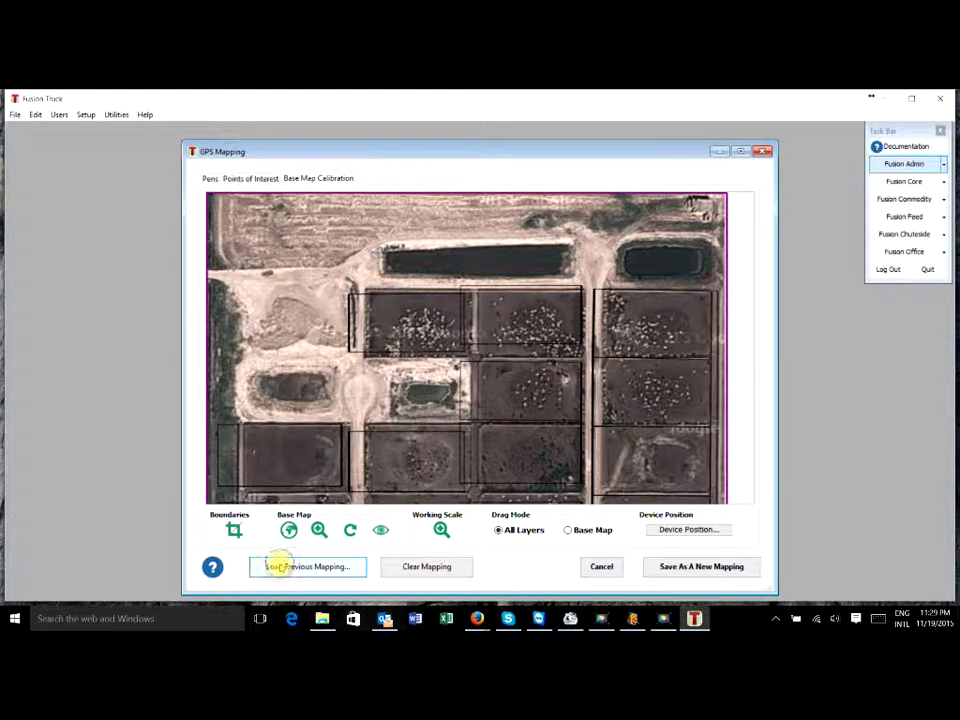
# Step: Load the Nov 12 10:49 AM saved mapping and pan south to the lower pens and buildings
pyautogui.click(278, 566)
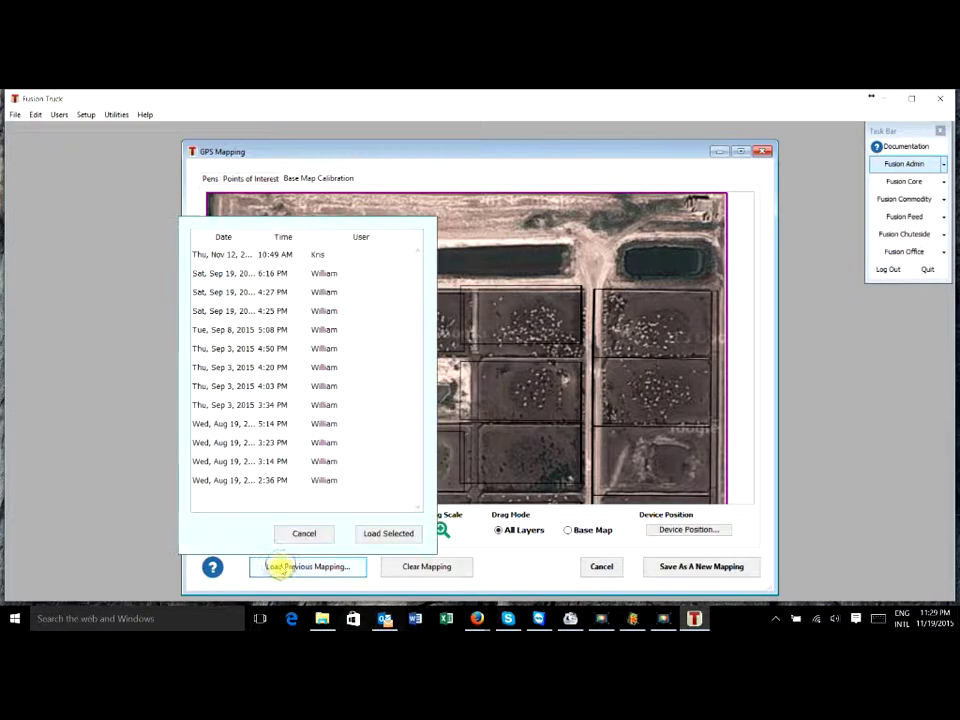
pyautogui.doubleClick(305, 255)
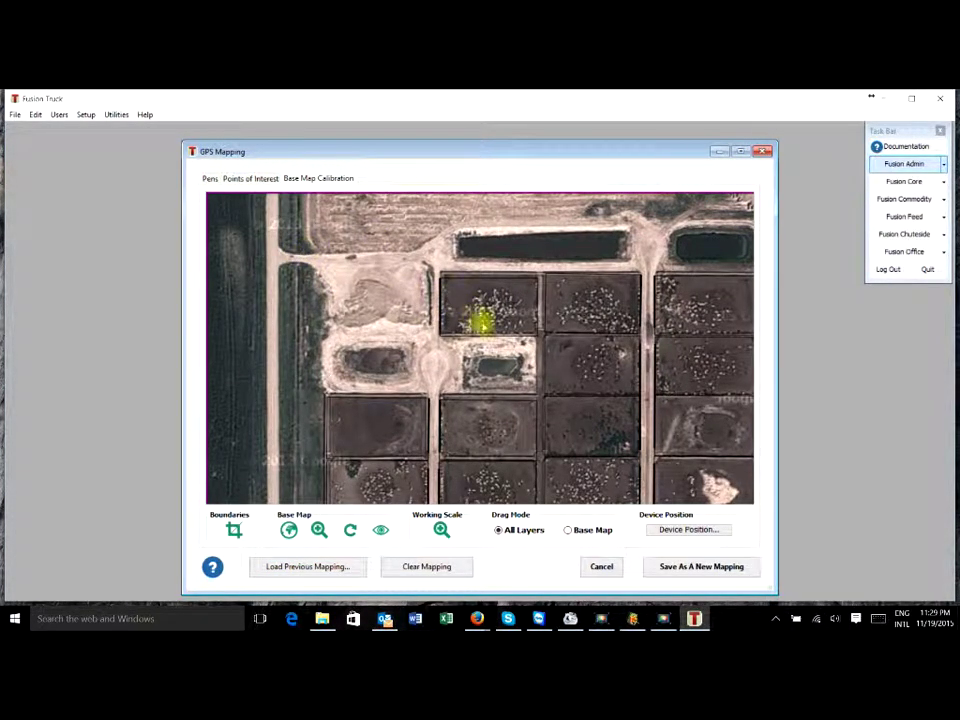
pyautogui.moveTo(484, 437); pyautogui.dragTo(480, 274)
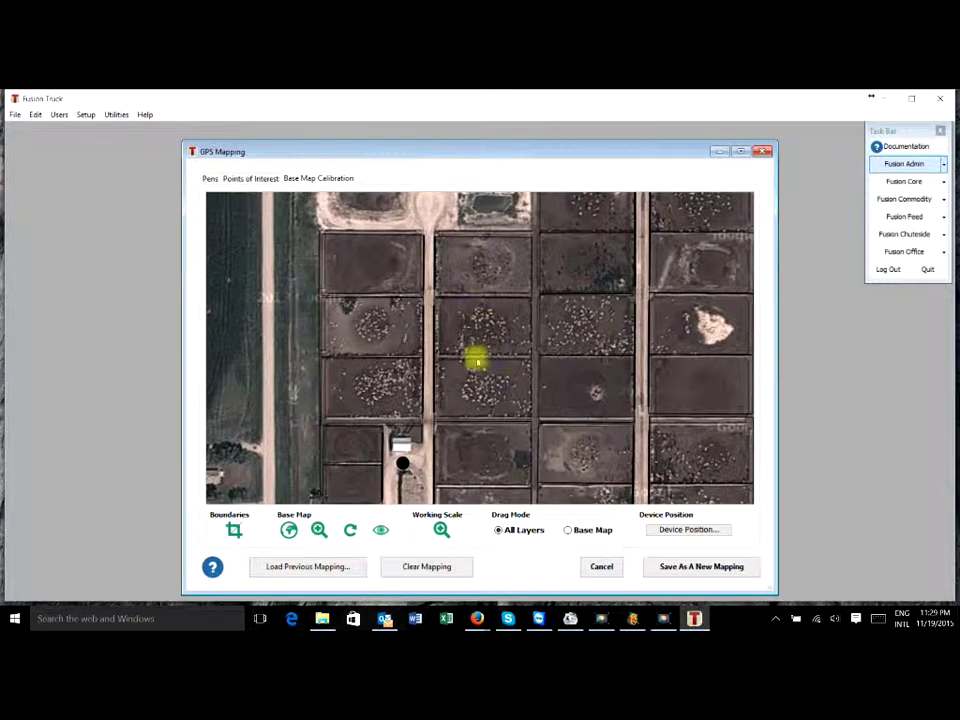
pyautogui.moveTo(476, 388); pyautogui.dragTo(491, 266)
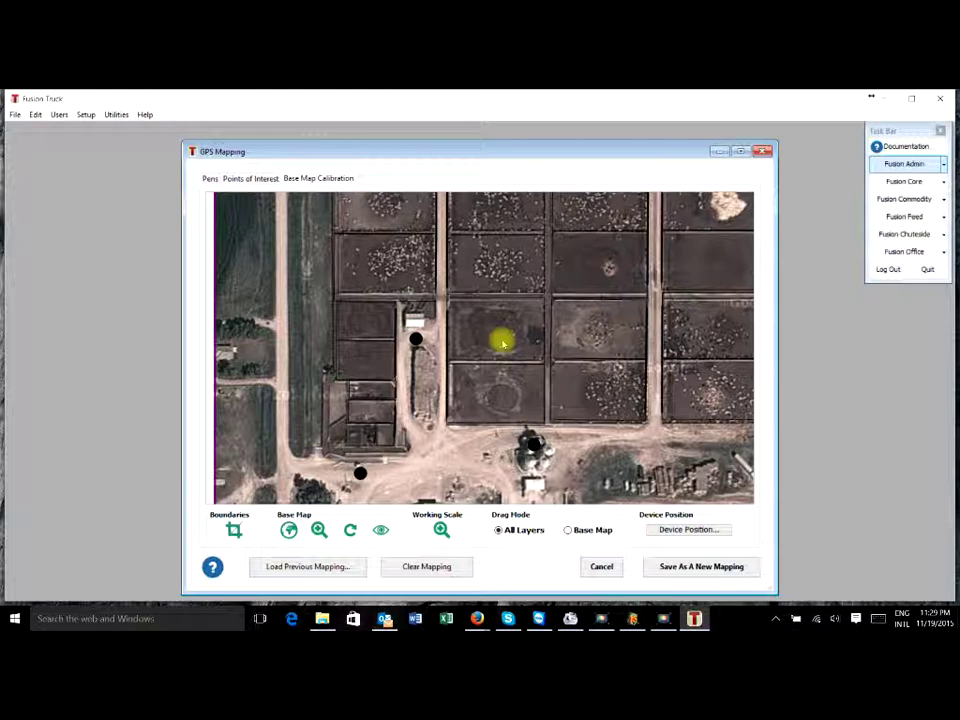
pyautogui.click(664, 533)
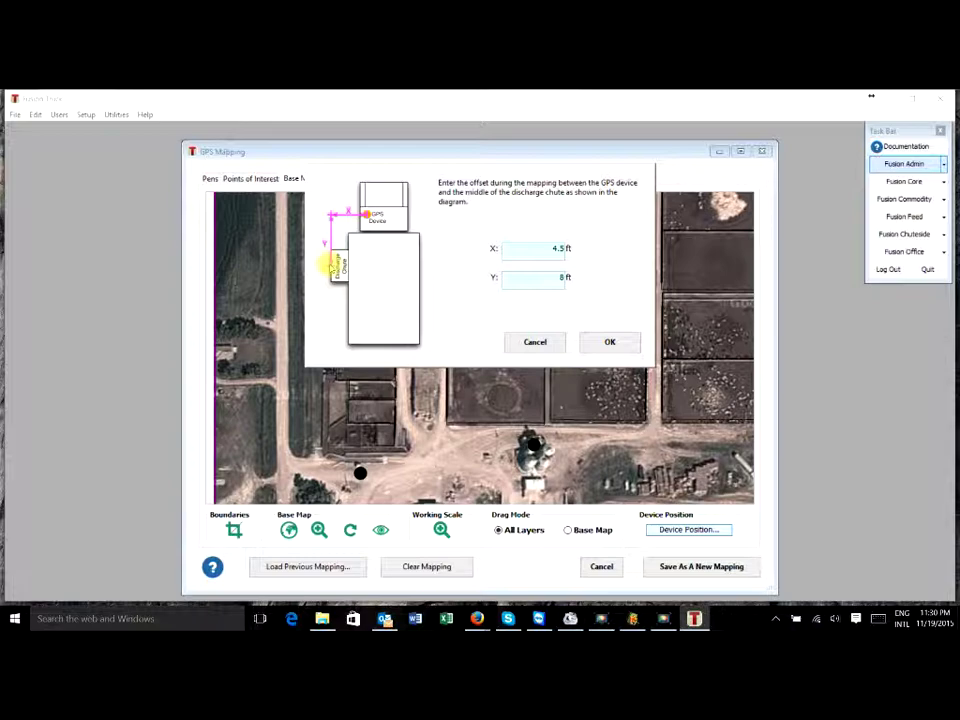
pyautogui.click(521, 345)
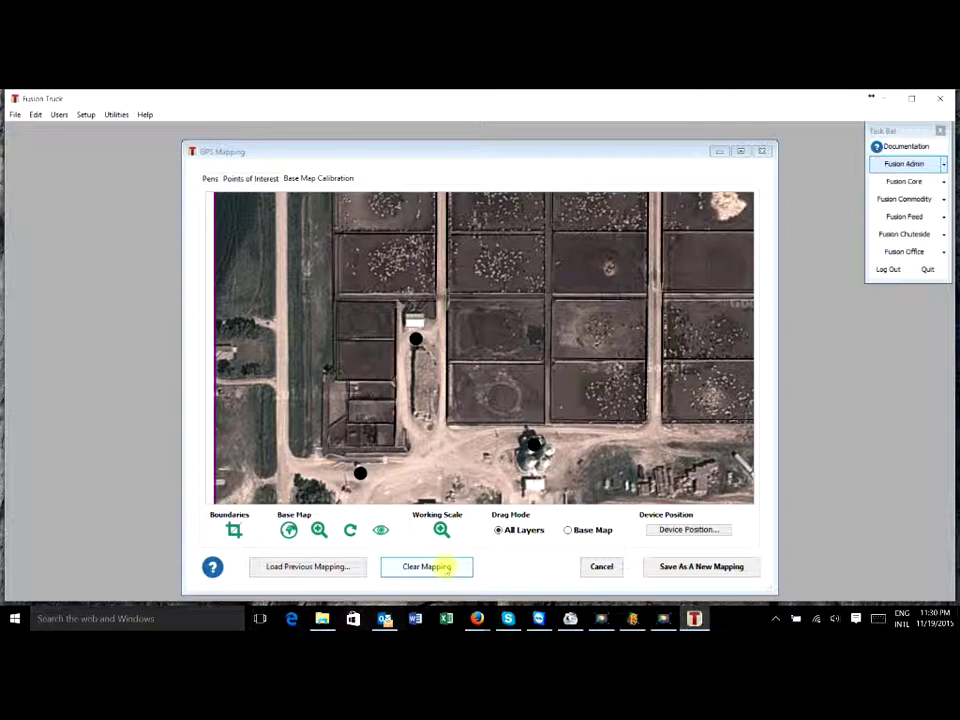
# Step: Review the Points of Interest list and its addable point types without adding one
pyautogui.click(267, 180)
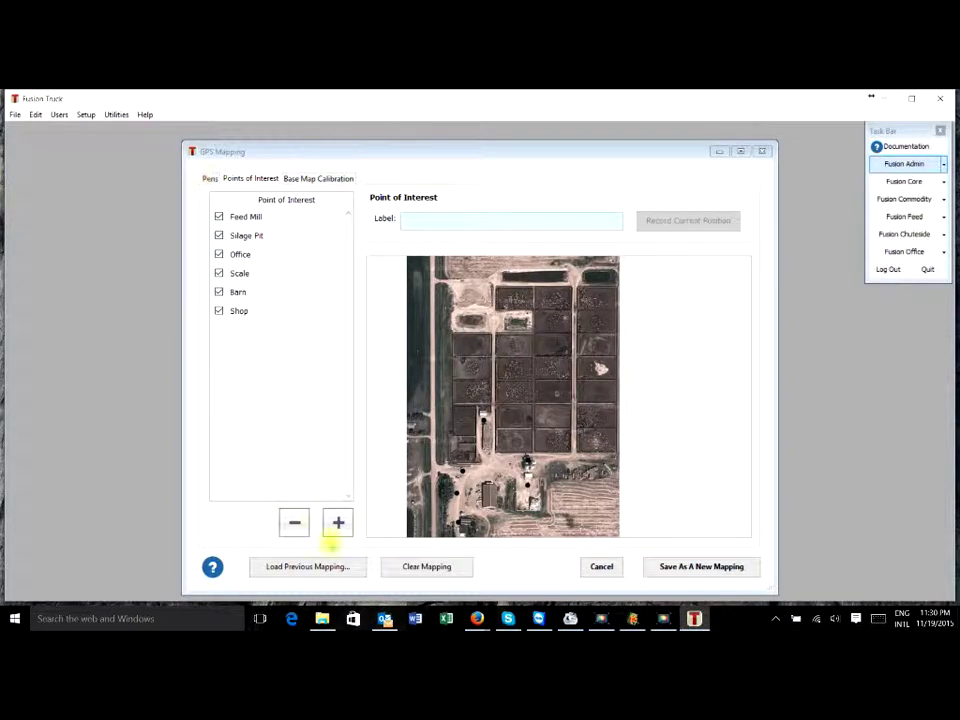
pyautogui.click(338, 522)
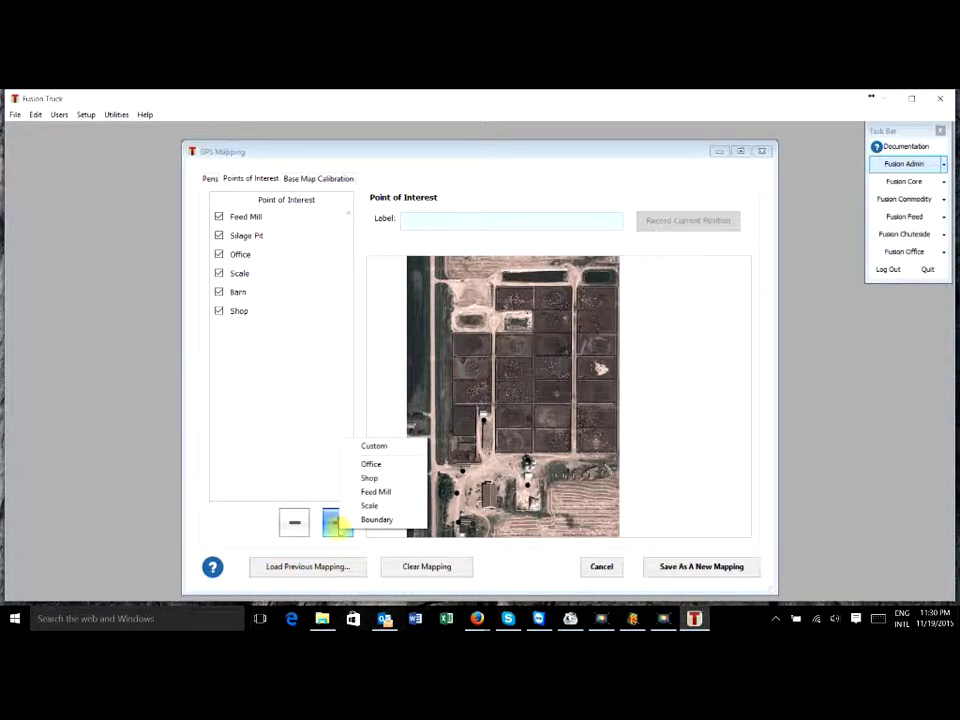
pyautogui.click(309, 461)
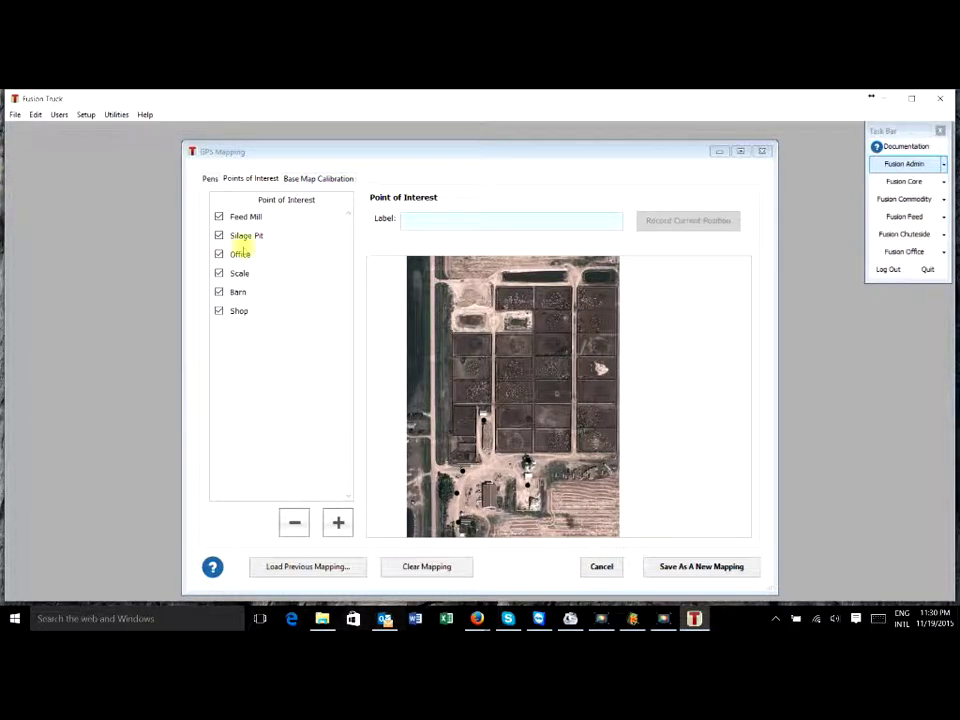
# Step: Return to the Pens list and scroll through the pens
pyautogui.click(210, 178)
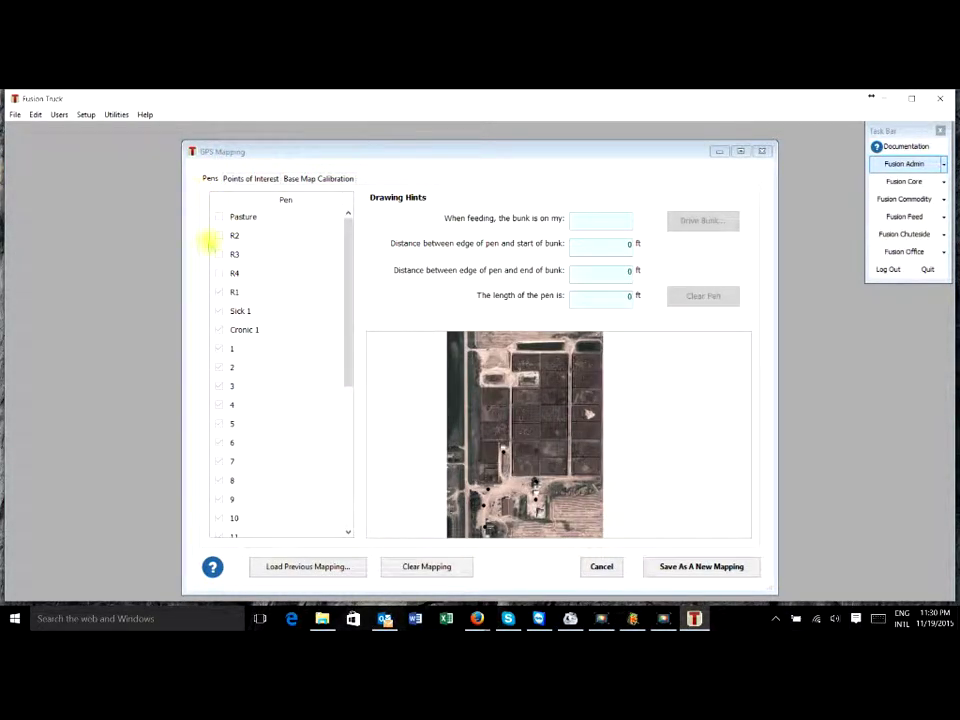
pyautogui.moveTo(350, 243); pyautogui.dragTo(372, 428)
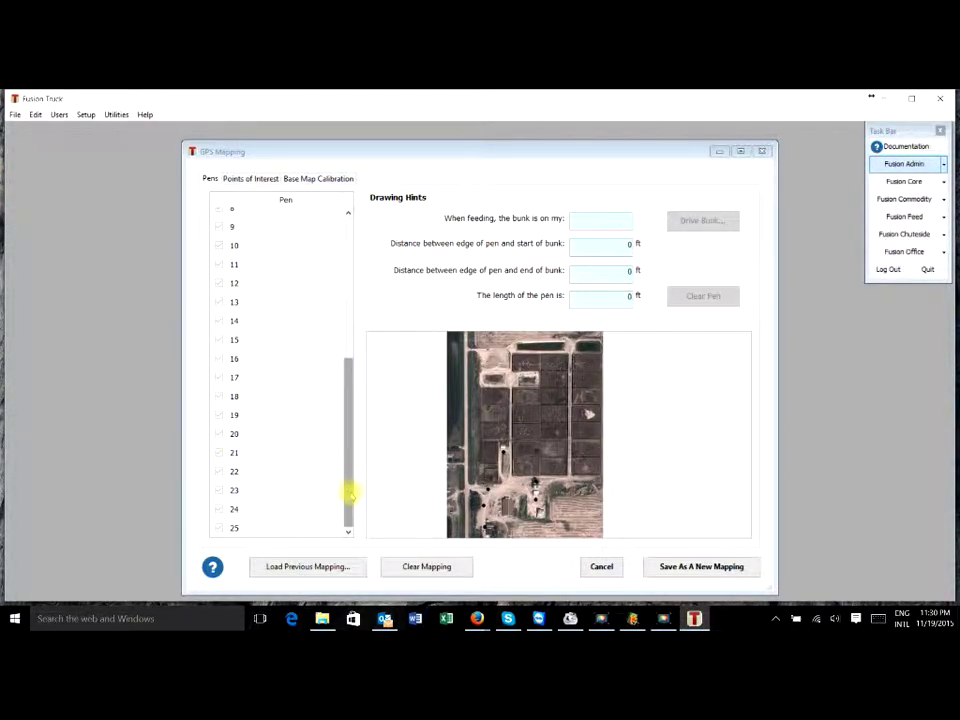
pyautogui.moveTo(349, 503); pyautogui.dragTo(337, 343)
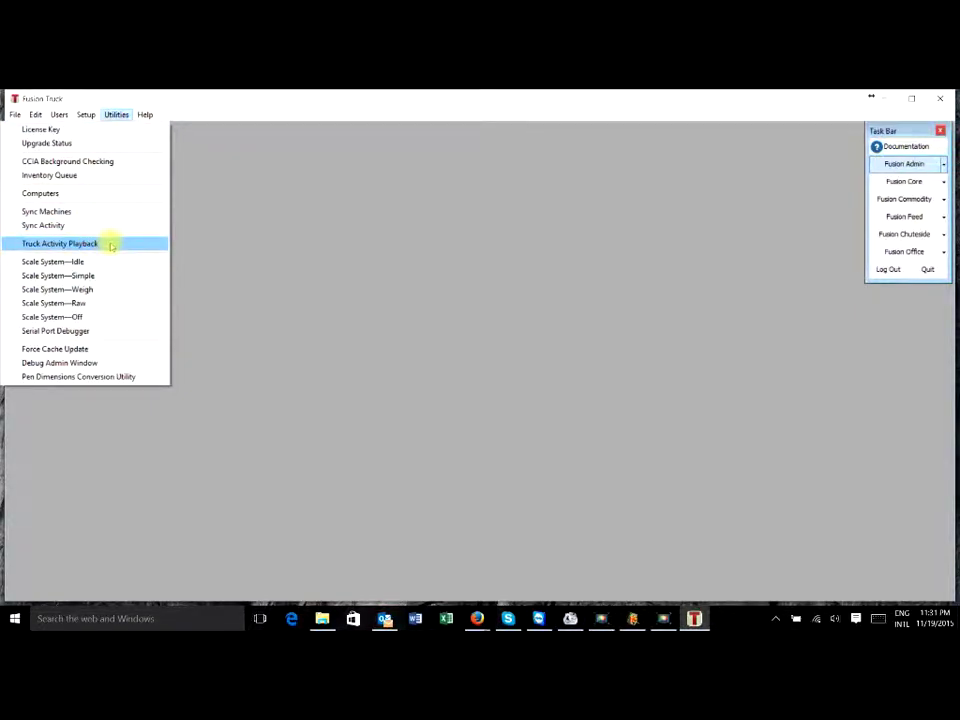
# Step: Open Truck Activity Playback, move it down-right, then switch to Fusion Feed's Feeding menu
pyautogui.click(111, 245)
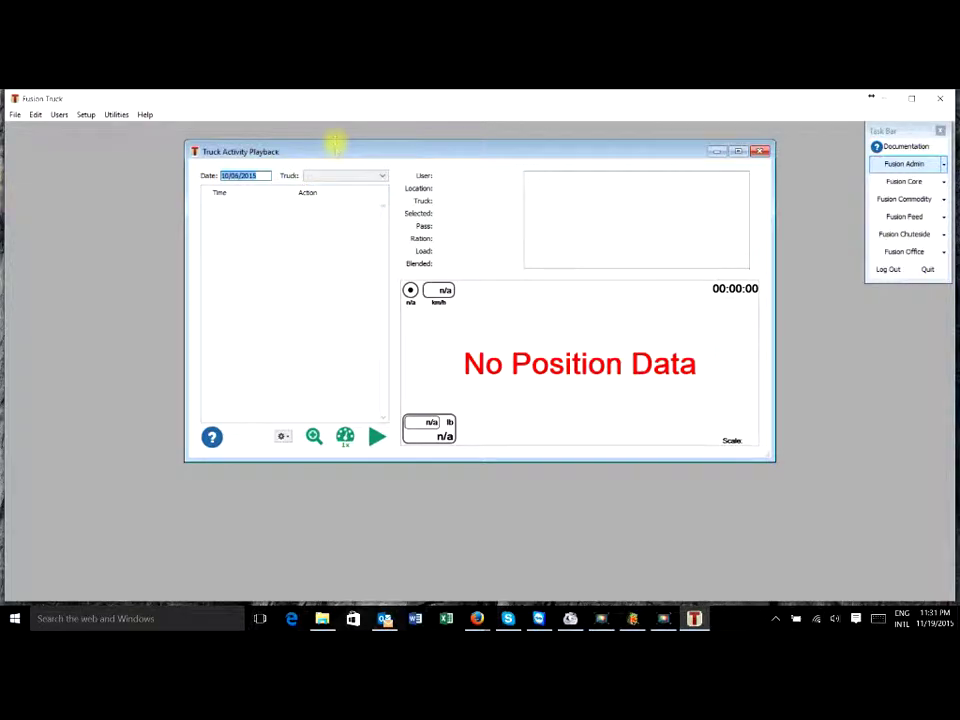
pyautogui.moveTo(335, 152); pyautogui.dragTo(501, 241)
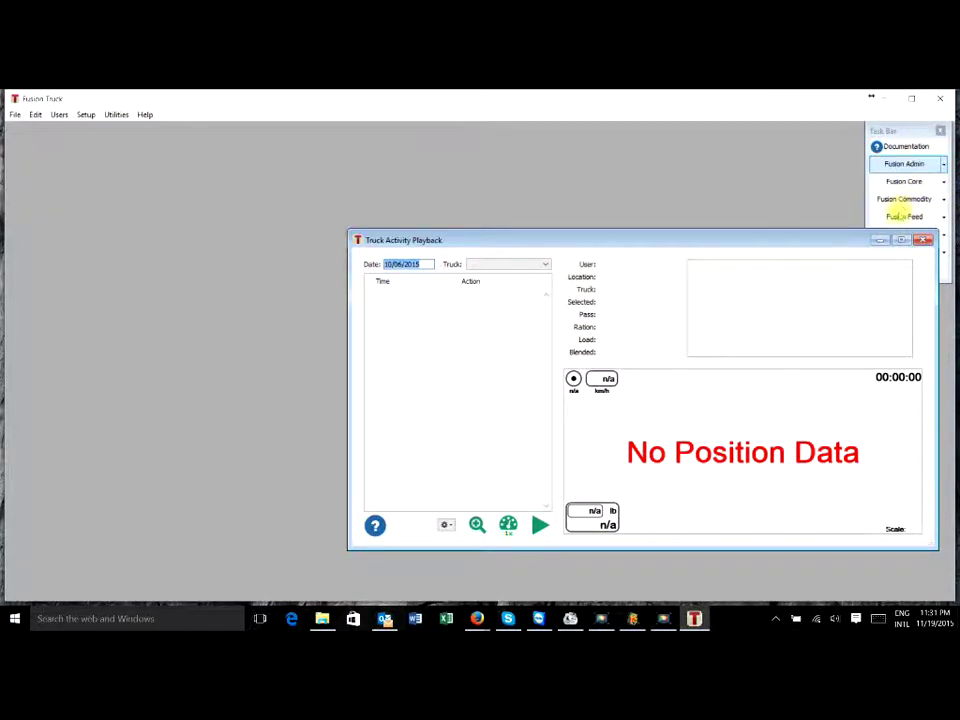
pyautogui.click(895, 216)
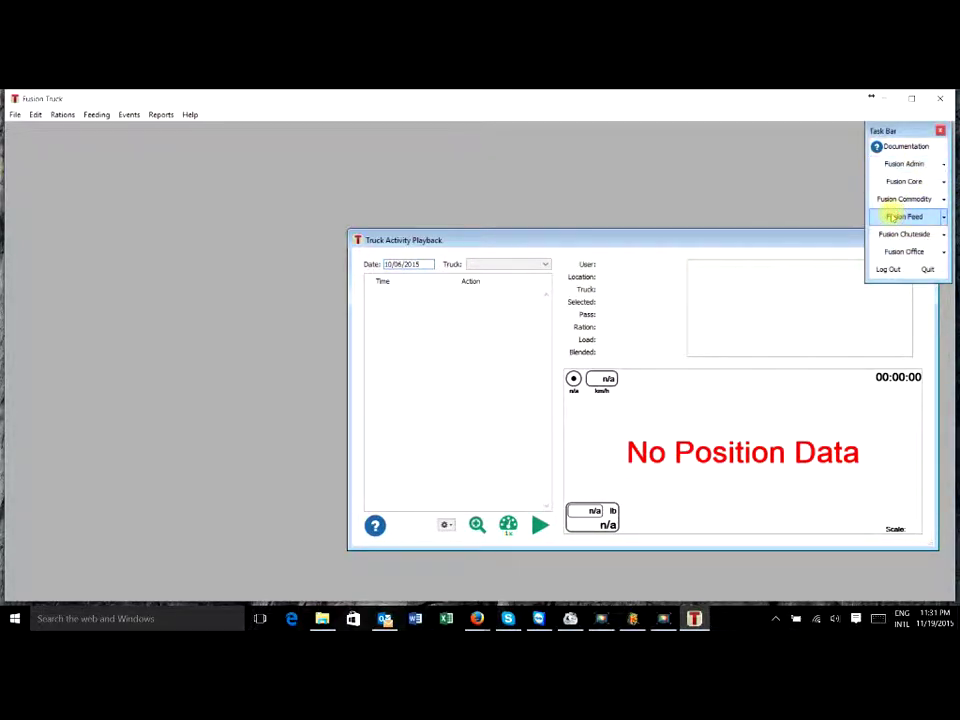
pyautogui.click(97, 115)
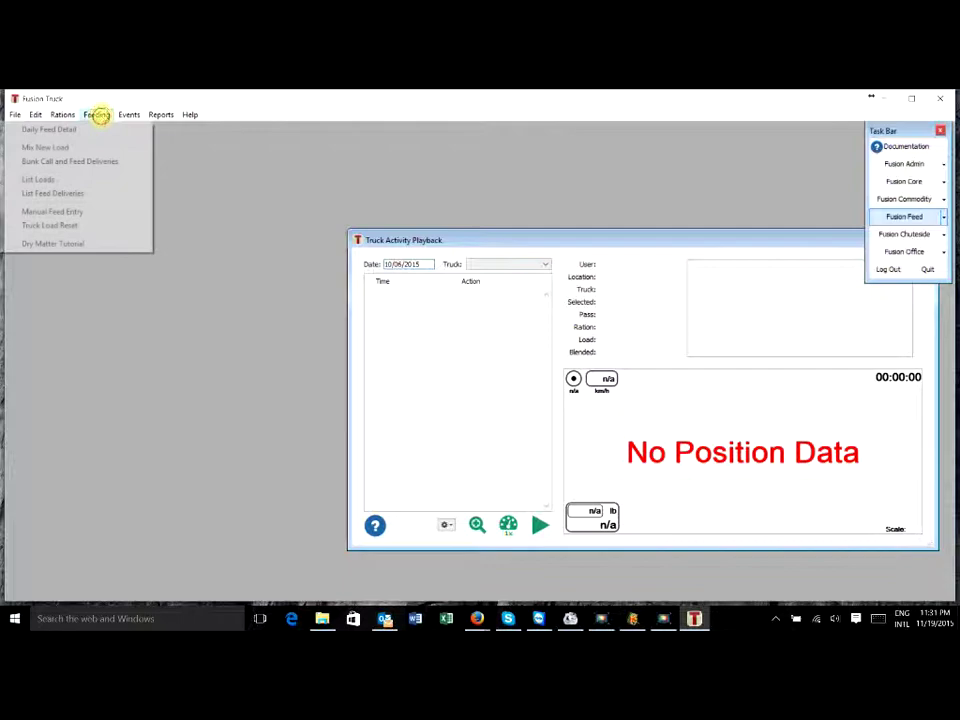
# Step: Open Daily Feed Detail for 10/06/2015 and inspect the second load's ingredients and pen 2 delivery
pyautogui.click(91, 129)
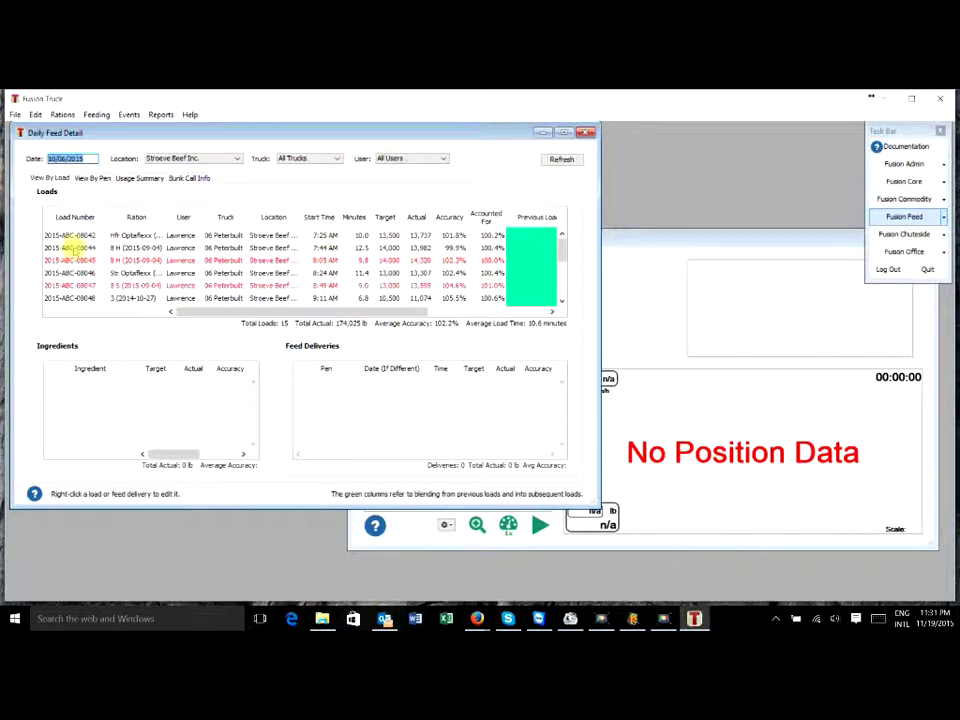
pyautogui.click(72, 247)
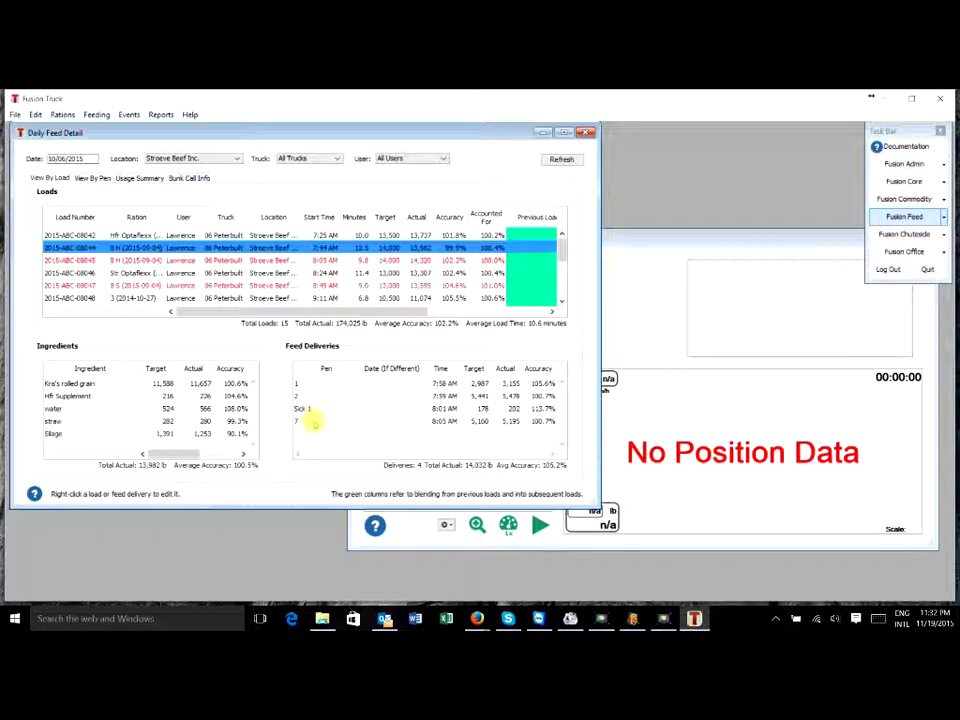
pyautogui.click(315, 397)
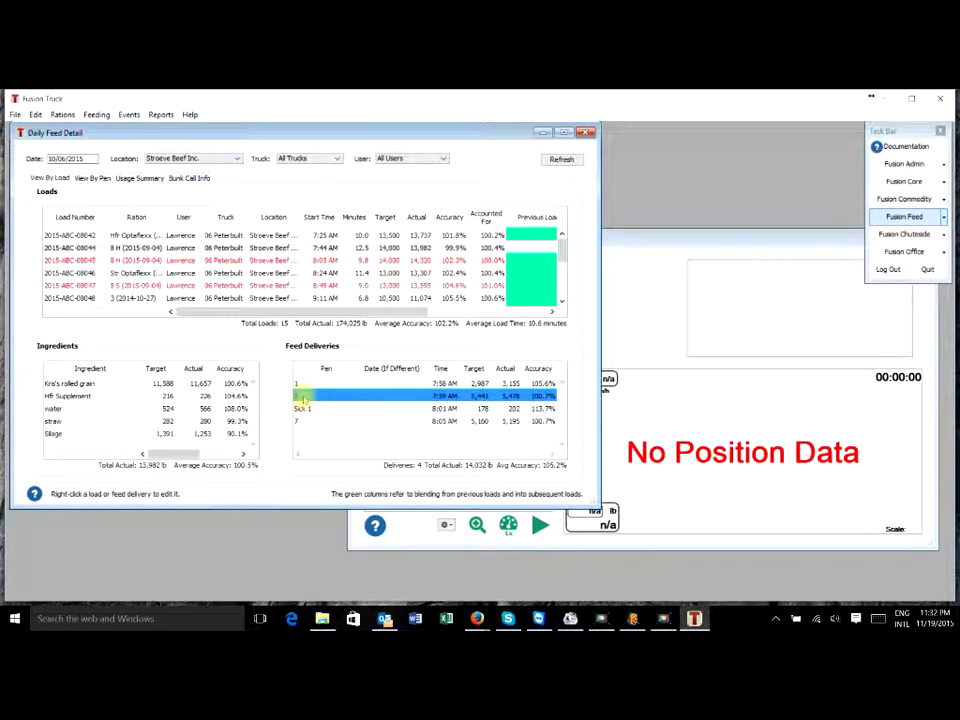
# Step: Move the playback window aside and show load 2015-ABC-08042's ingredients and 7:37 AM pen 3 delivery
pyautogui.click(636, 292)
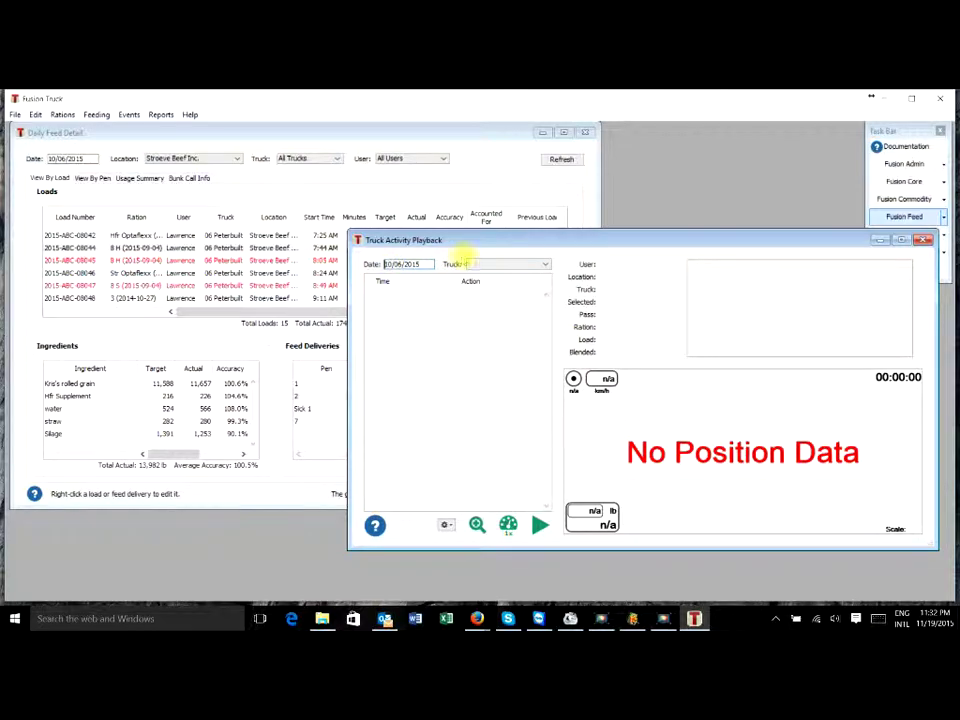
pyautogui.click(476, 263)
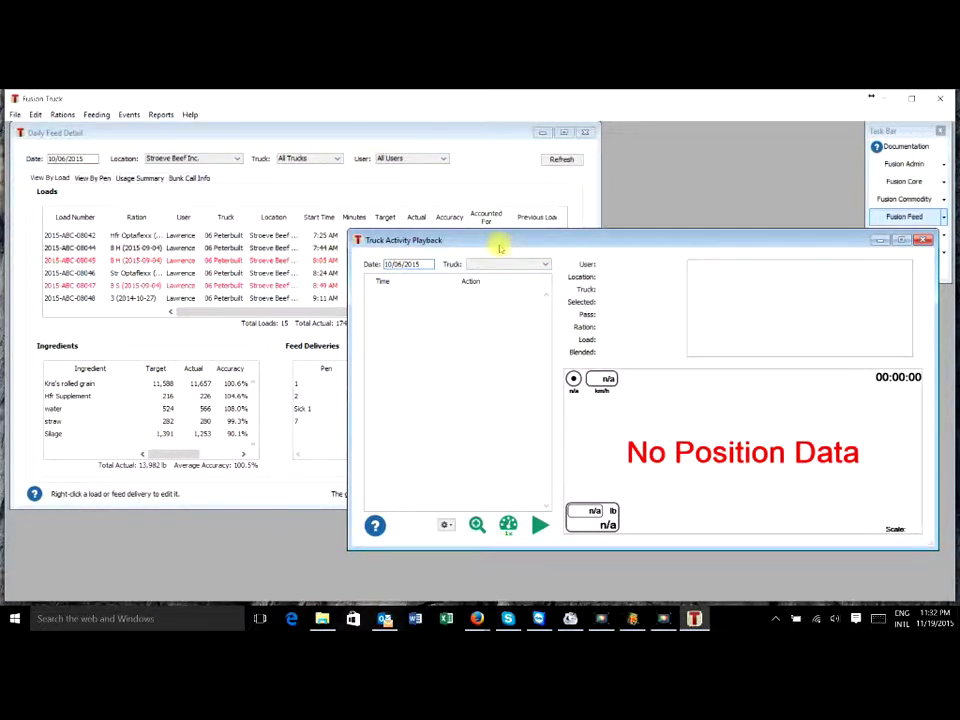
pyautogui.moveTo(497, 242); pyautogui.dragTo(499, 432)
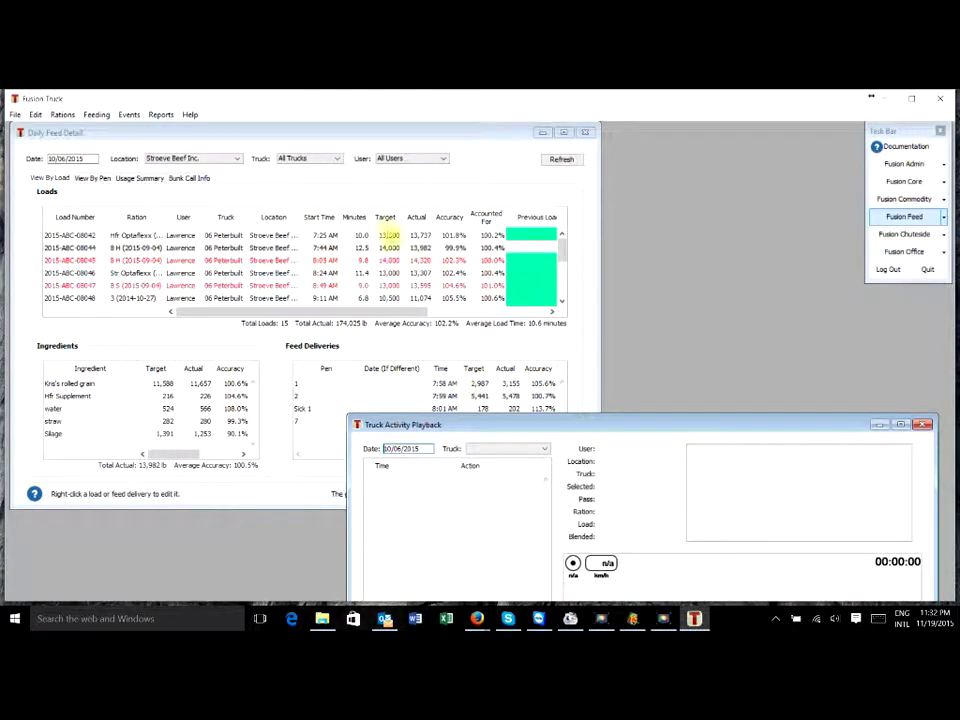
pyautogui.click(386, 235)
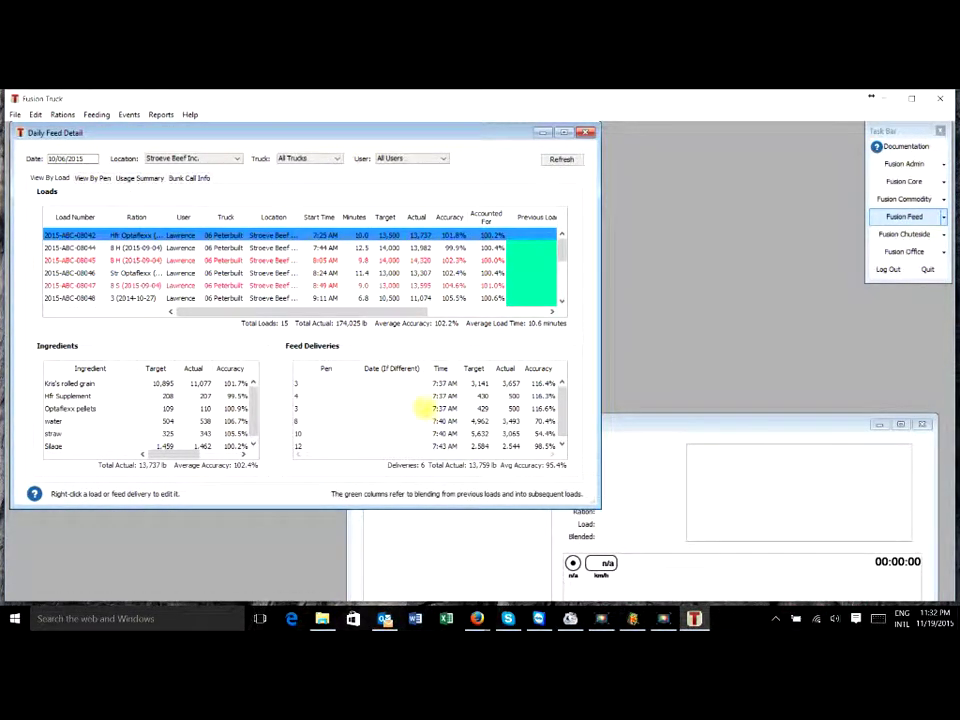
pyautogui.click(384, 388)
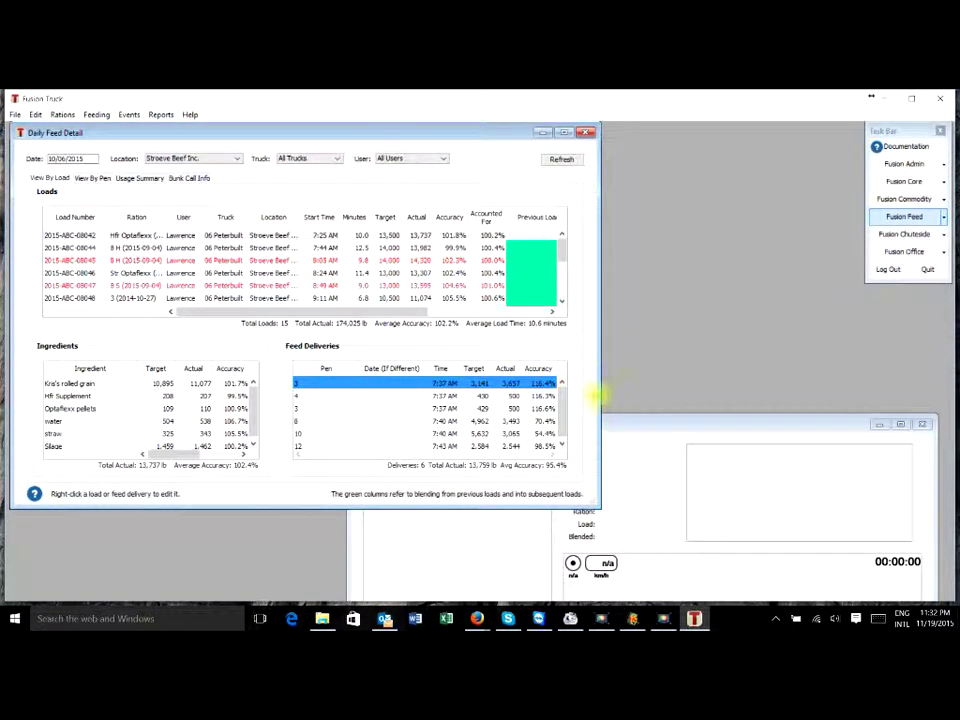
# Step: Bring the playback window forward and select truck 06 Peterbilt for 10/06/2015
pyautogui.moveTo(655, 428); pyautogui.dragTo(589, 199)
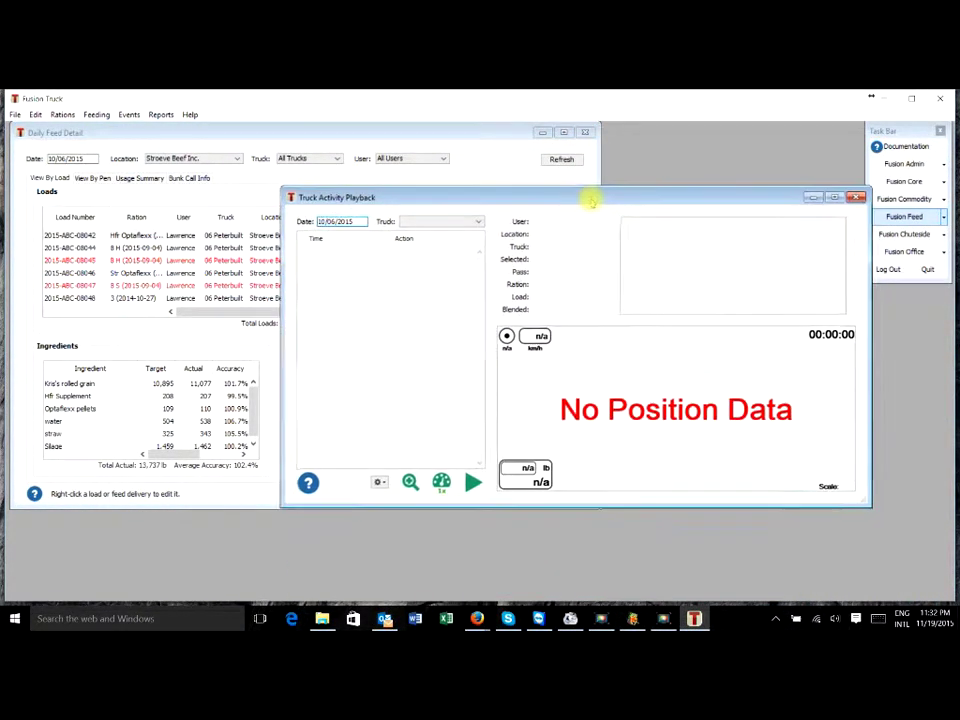
pyautogui.click(418, 218)
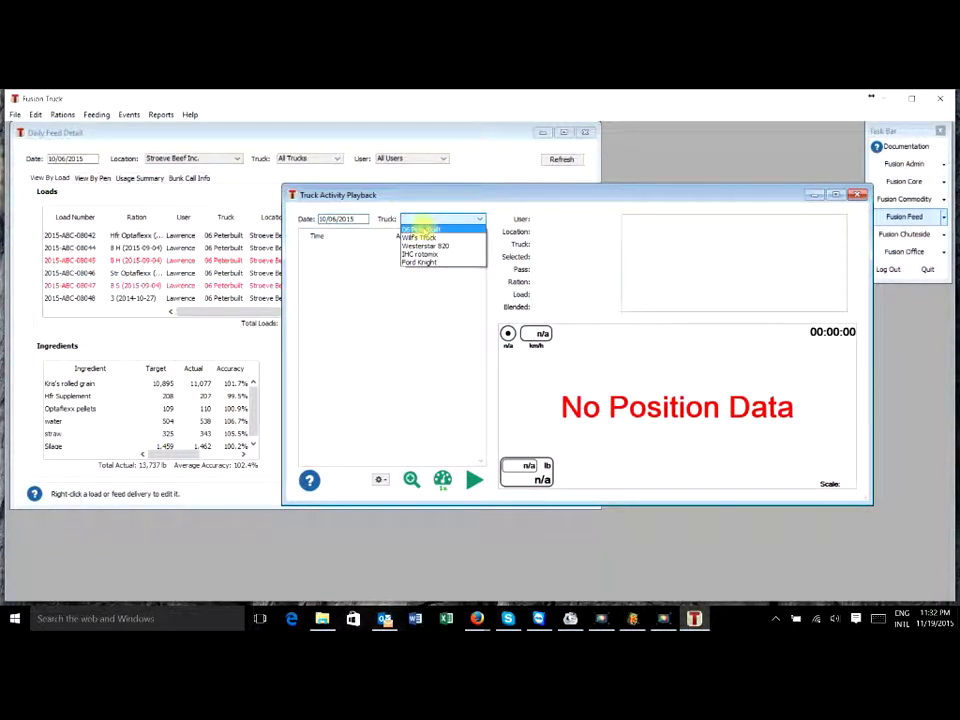
pyautogui.click(421, 229)
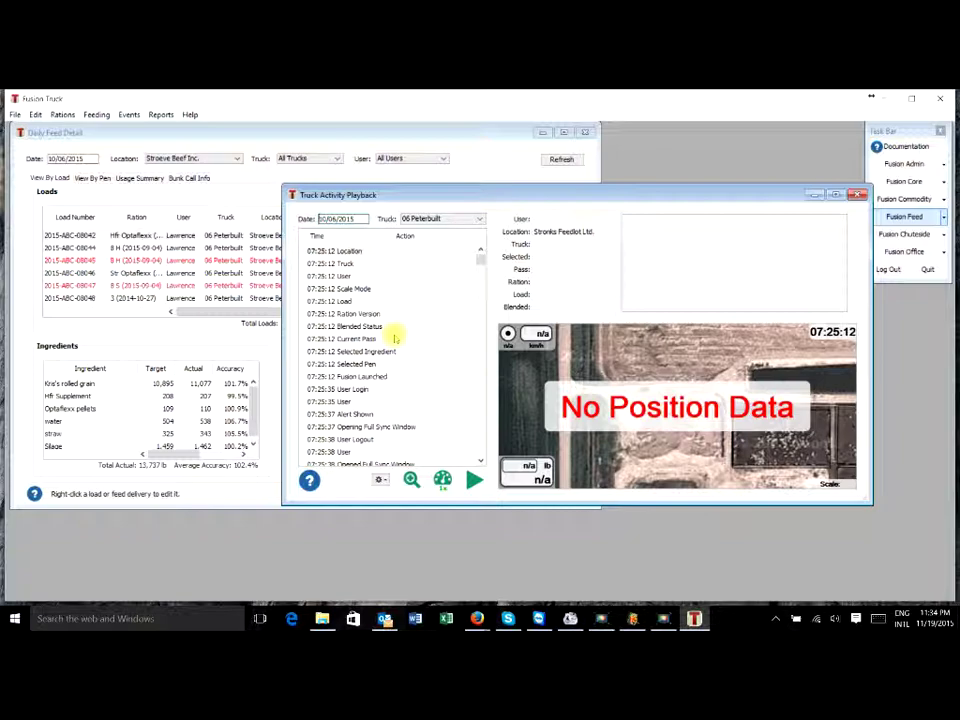
# Step: Preview the 09:37:51 Selected Pen event, then reset playback to the 07:25:12 Location event
pyautogui.moveTo(480, 258); pyautogui.dragTo(481, 360)
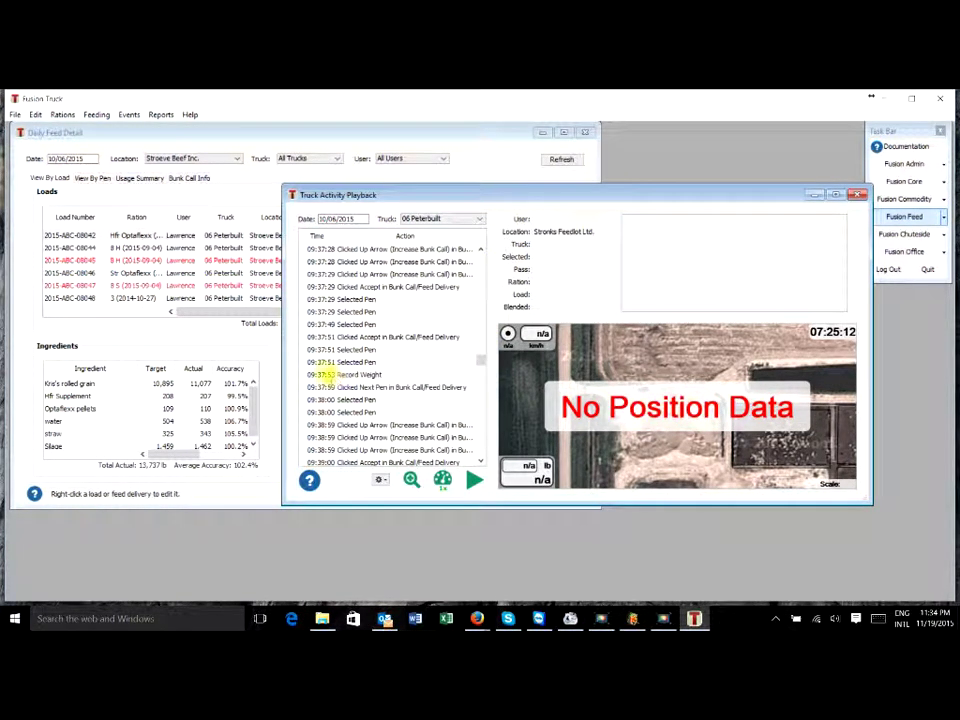
pyautogui.click(318, 362)
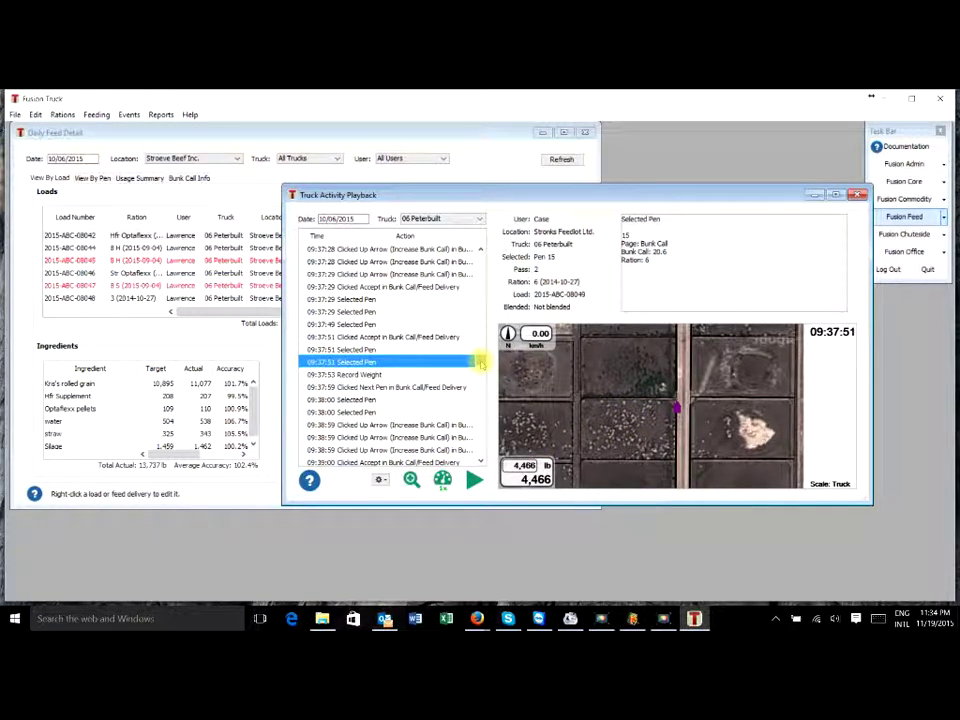
pyautogui.moveTo(480, 364); pyautogui.dragTo(479, 252)
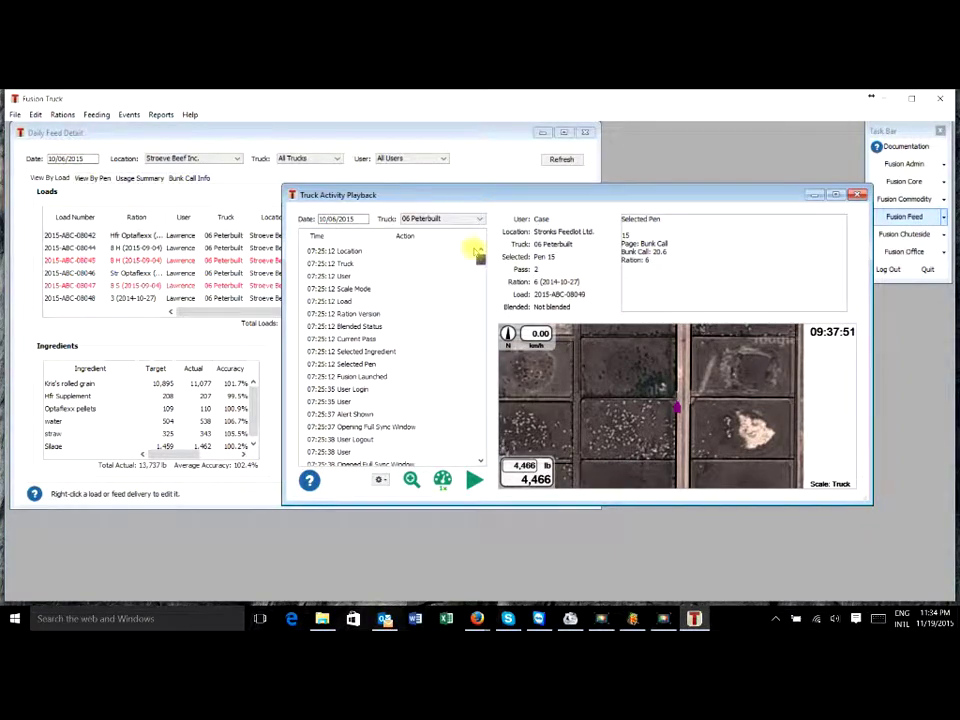
pyautogui.click(424, 252)
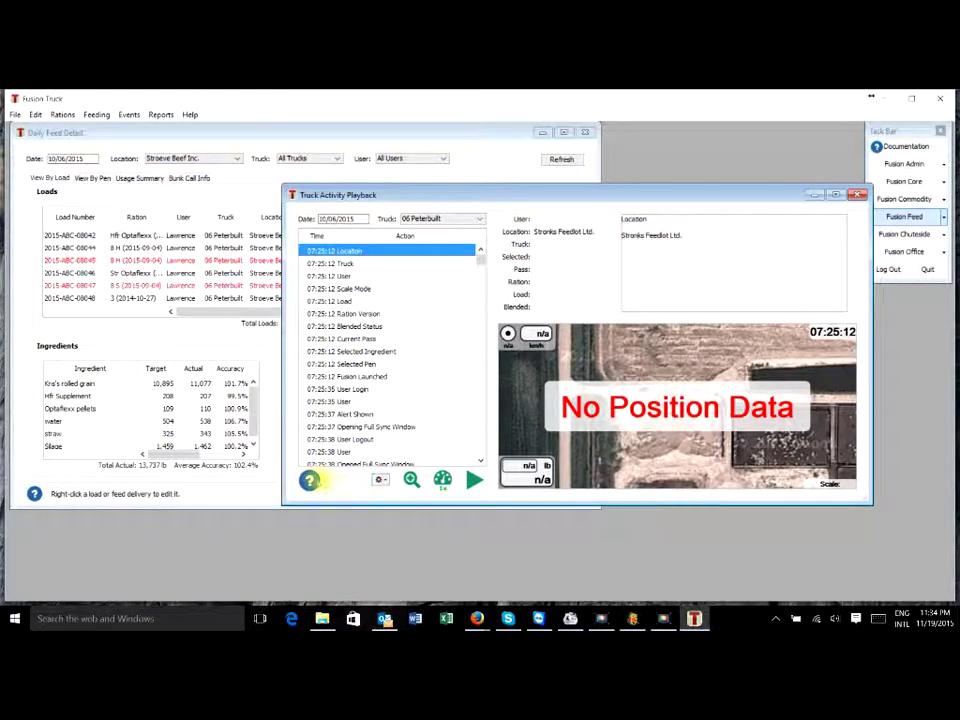
pyautogui.click(309, 481)
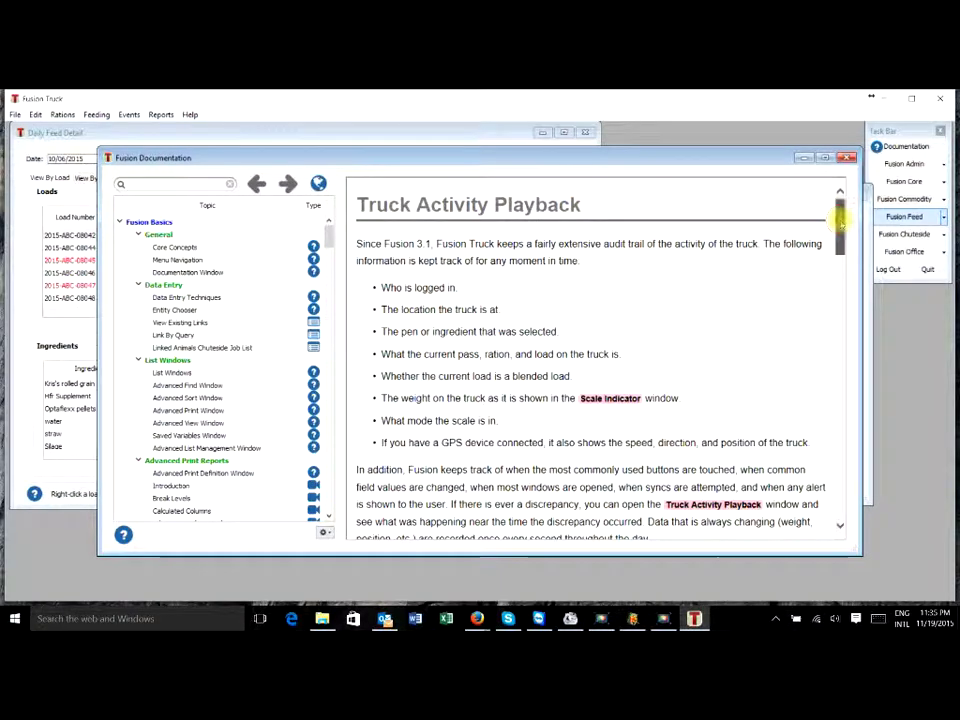
pyautogui.moveTo(841, 222); pyautogui.dragTo(836, 160)
pyautogui.click(848, 157)
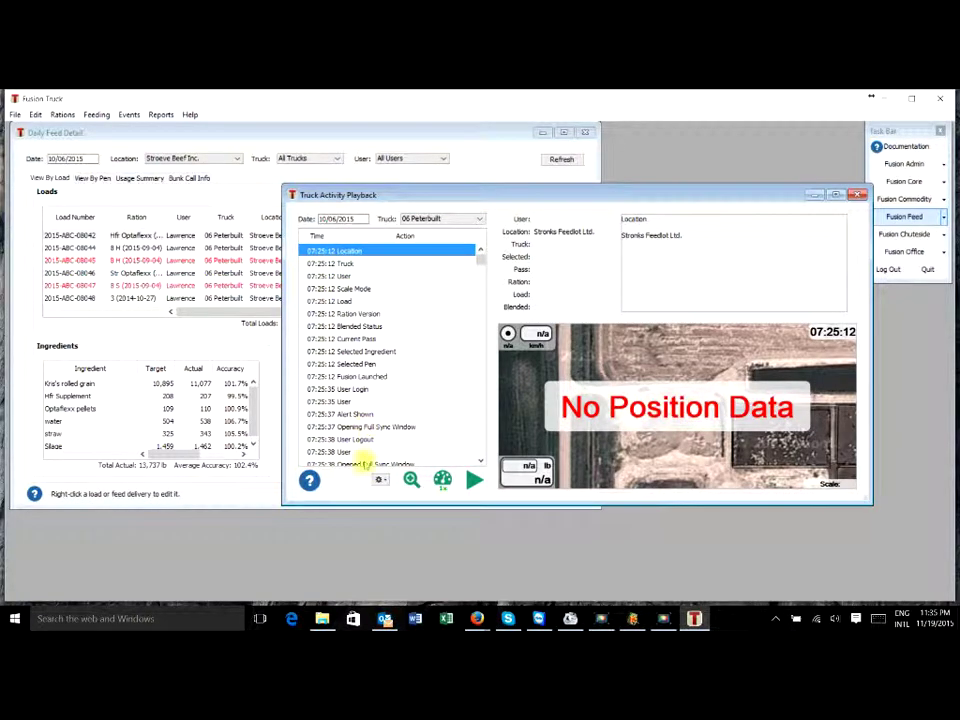
# Step: Check the play options, adjust the map zoom, and set the playback speed to 20x
pyautogui.click(380, 480)
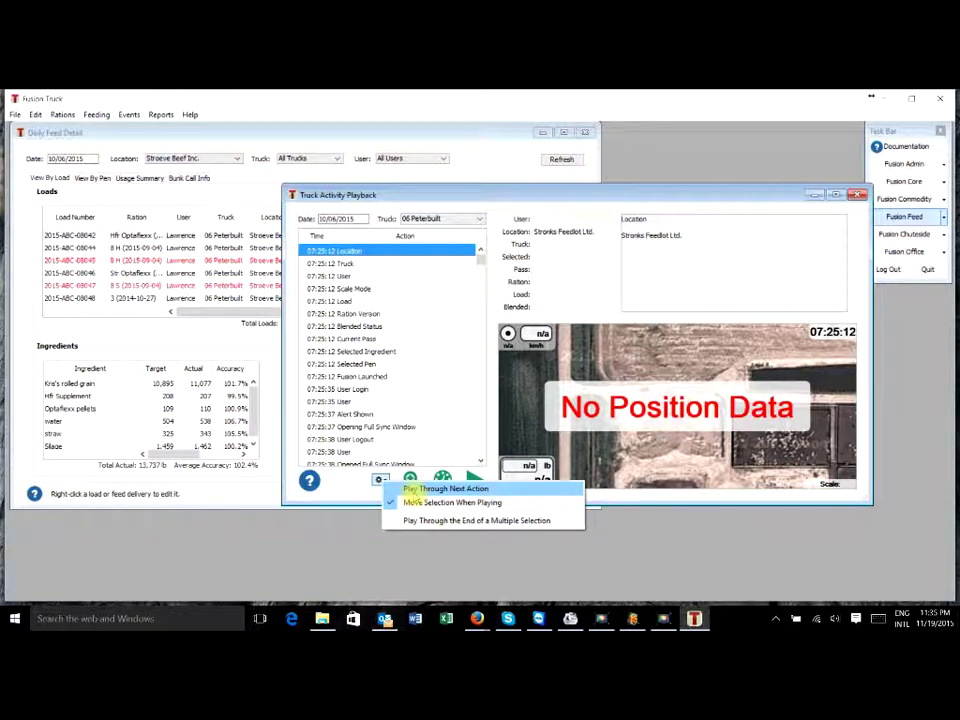
pyautogui.click(412, 487)
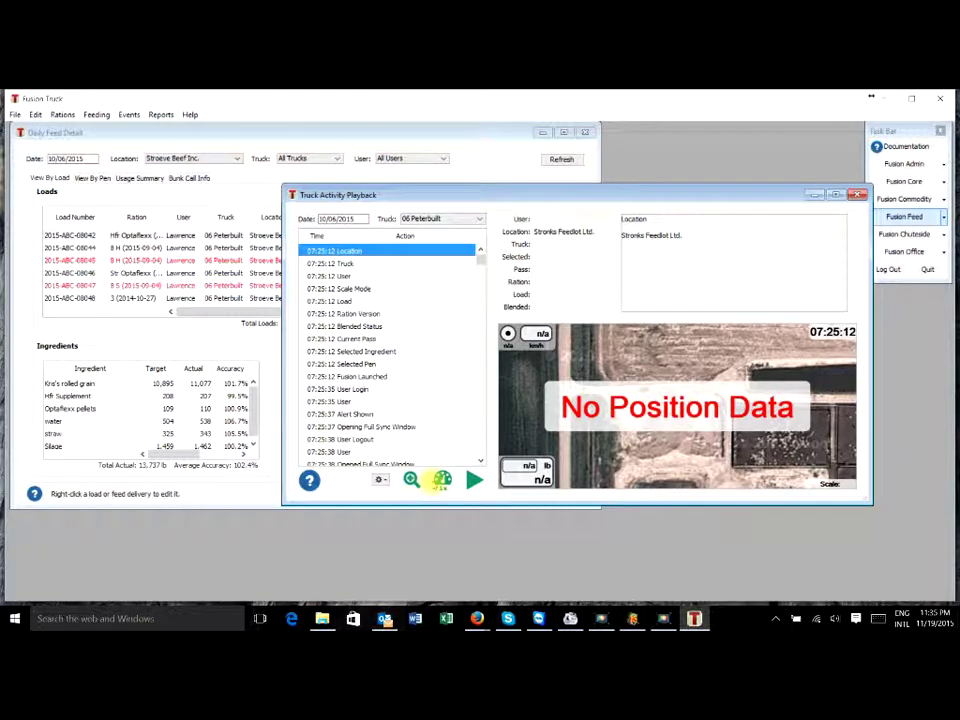
pyautogui.click(410, 480)
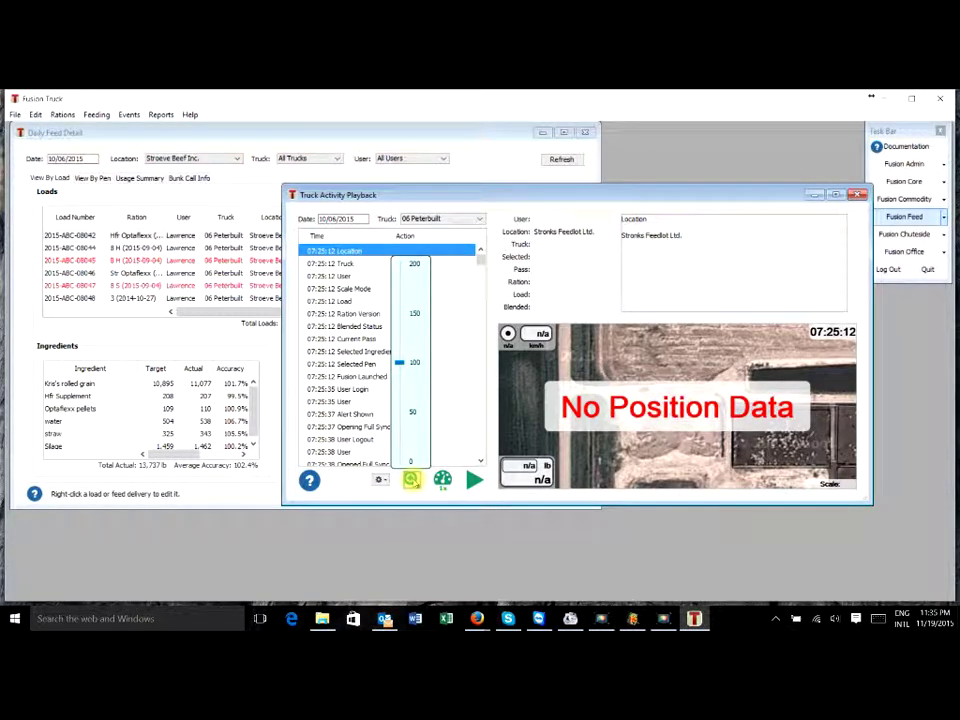
pyautogui.click(399, 364)
pyautogui.moveTo(399, 364); pyautogui.dragTo(399, 403)
pyautogui.moveTo(399, 401); pyautogui.dragTo(399, 368)
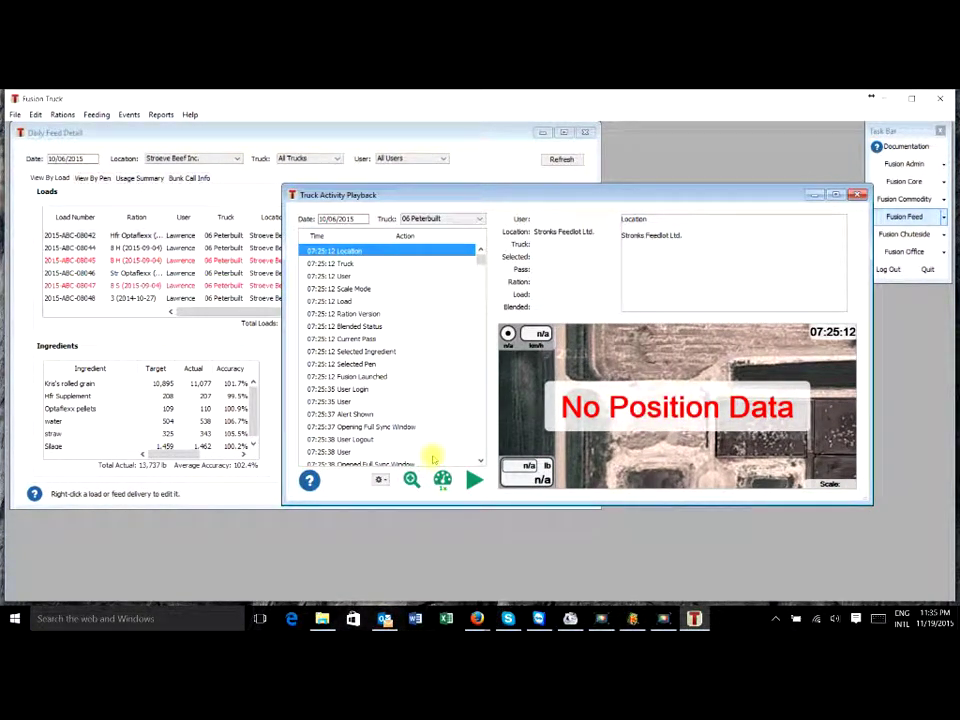
pyautogui.click(442, 479)
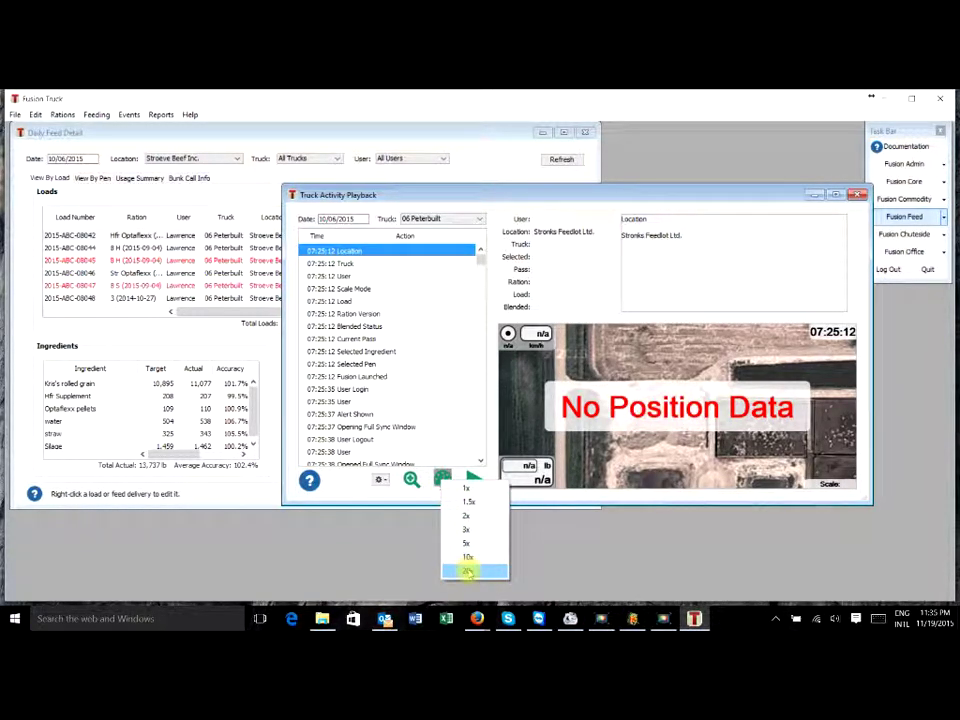
pyautogui.click(467, 571)
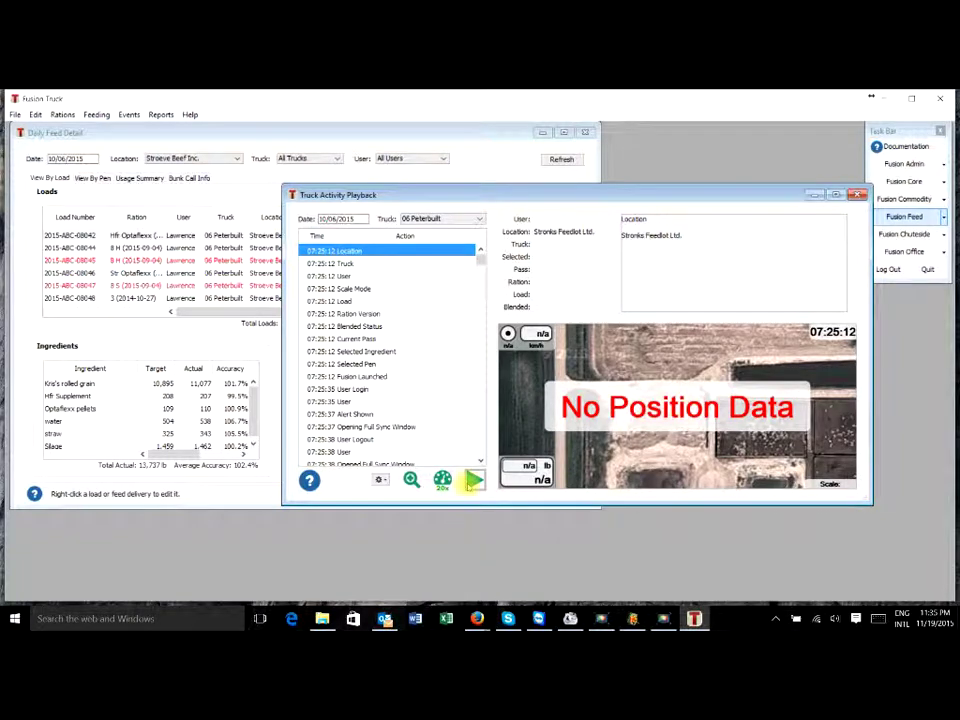
# Step: Play the 20x replay and pause it at the scale-communication-stopped alert
pyautogui.click(472, 481)
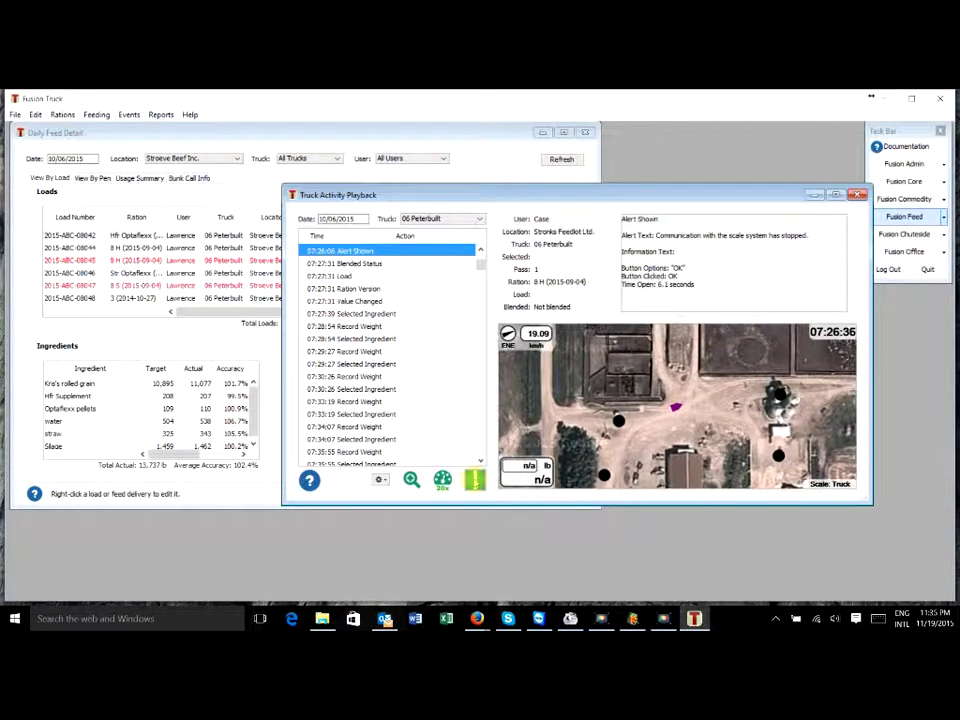
pyautogui.click(476, 481)
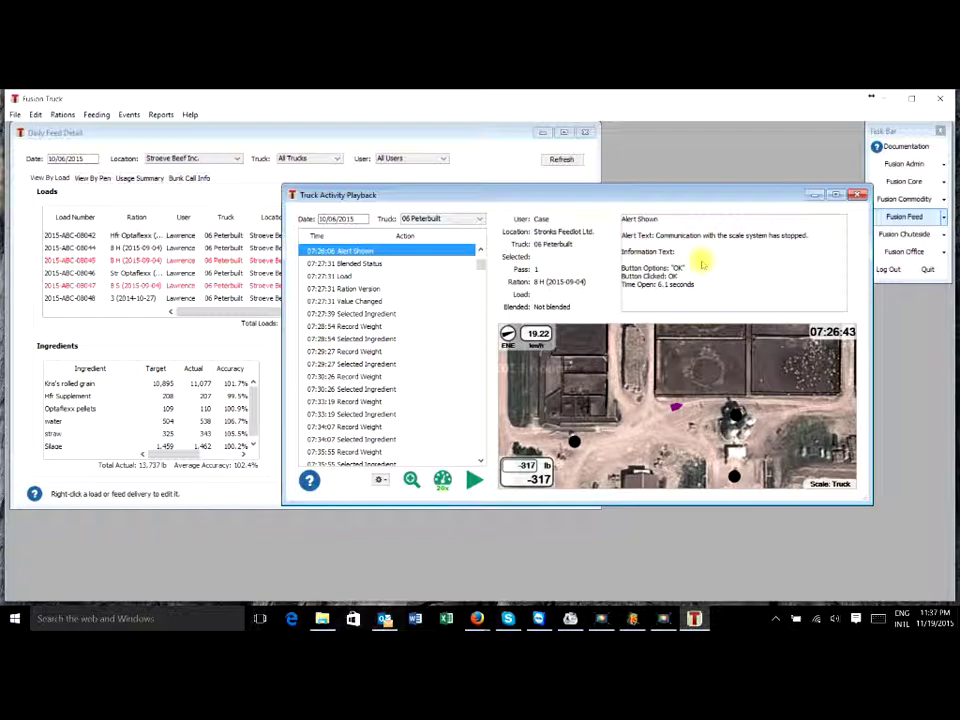
# Step: Resume the replay so it advances to about 07:32:12 during ingredient loading
pyautogui.click(474, 480)
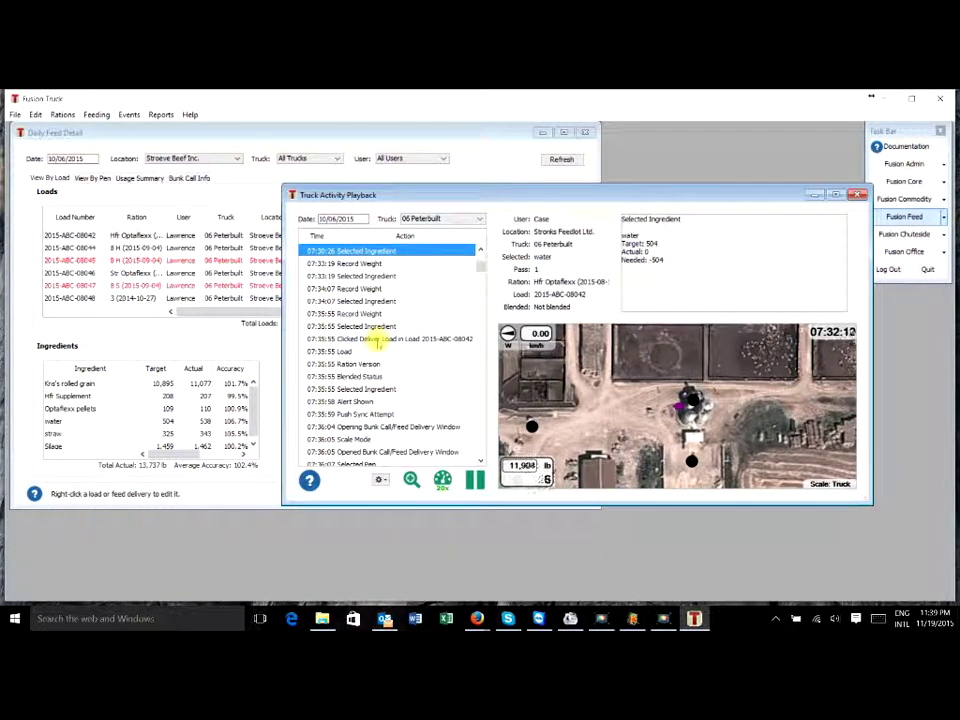
# Step: Jump playback to the 07:35:55 Clicked Deliver Load event for load 2015-ABC-08042
pyautogui.click(369, 339)
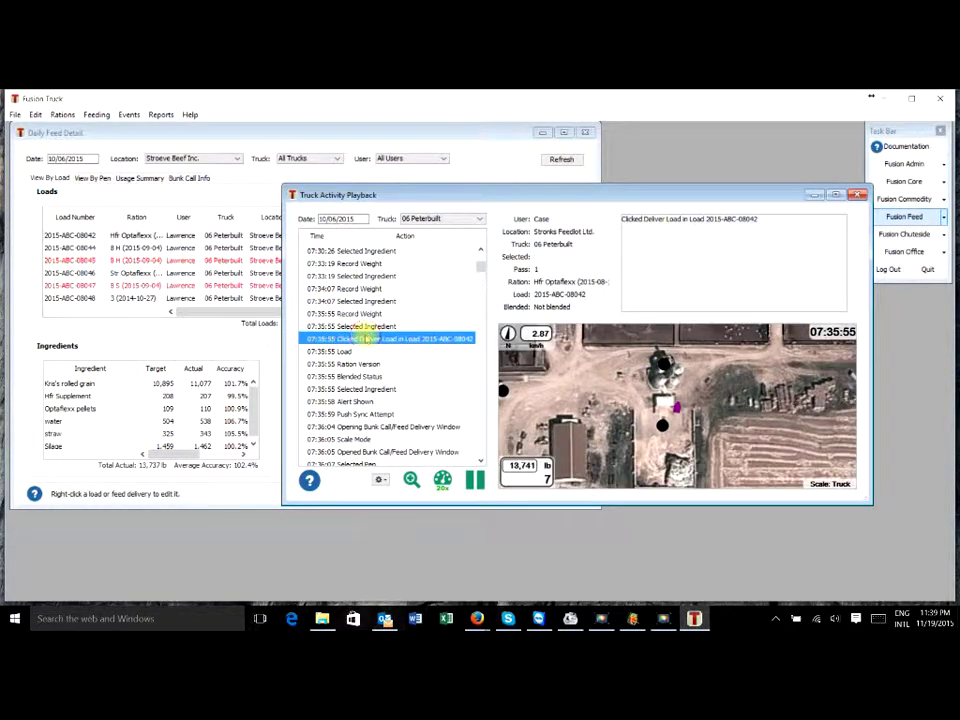